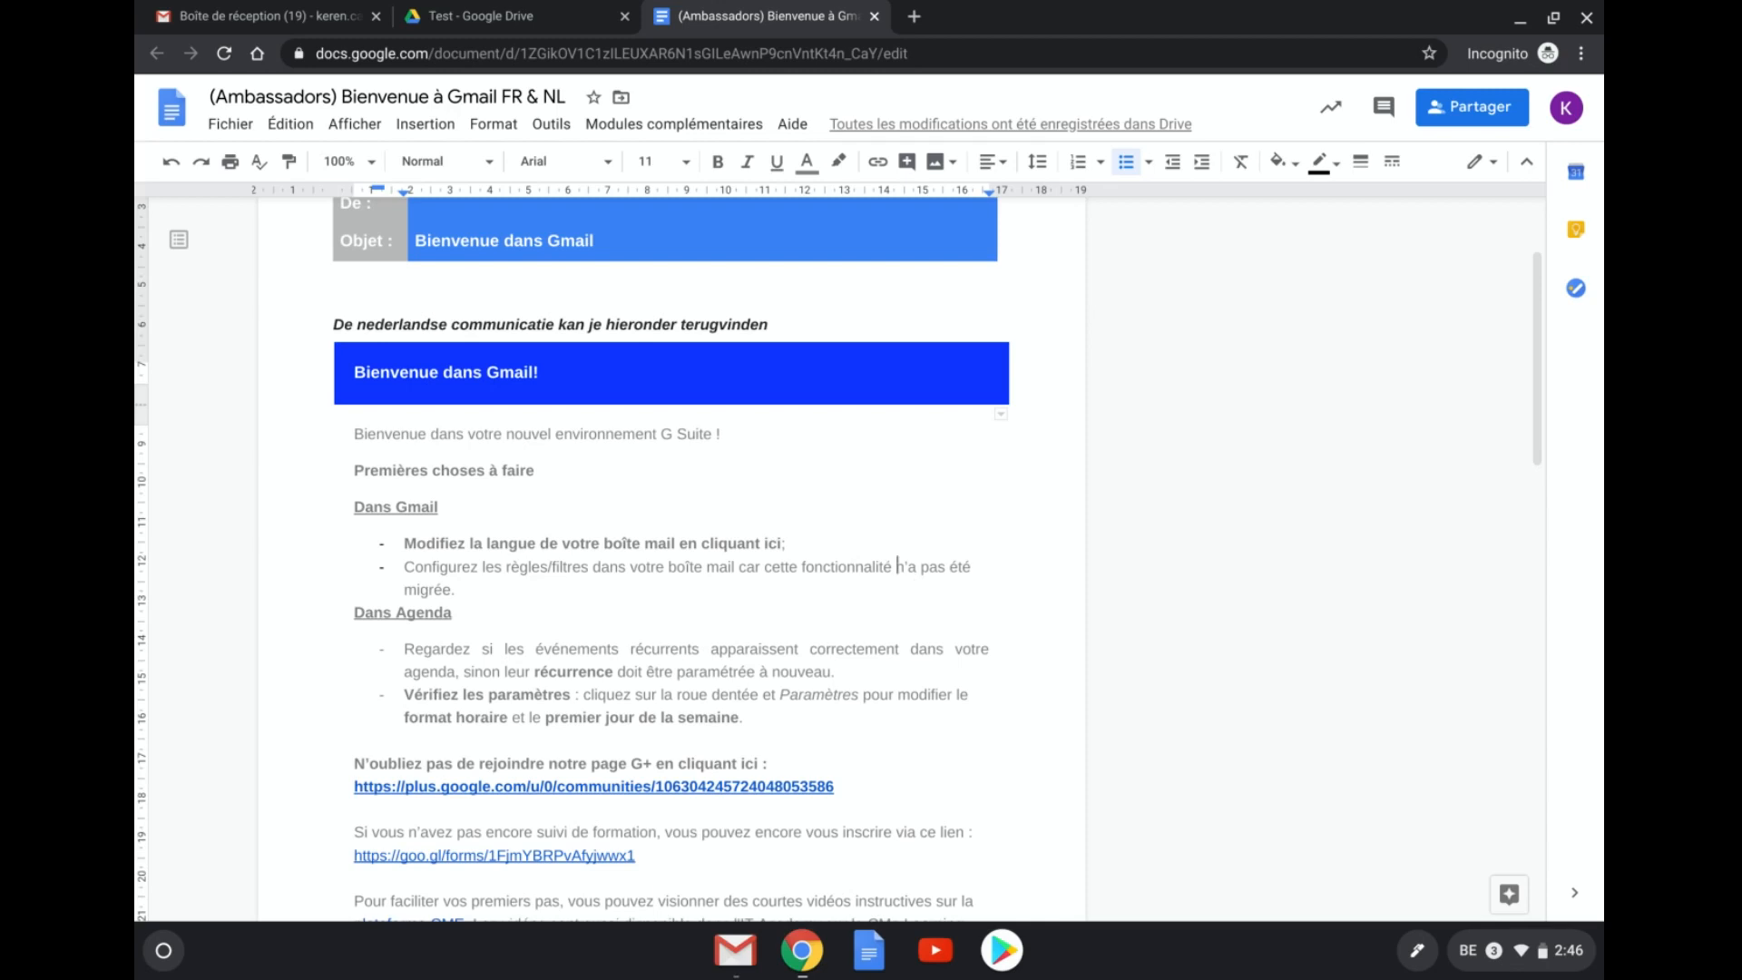
# Step: Add the comment "le lien manque" to the words "cliquant ici" in the first bullet under Dans Gmail
pyautogui.moveTo(782, 543); pyautogui.dragTo(700, 542)
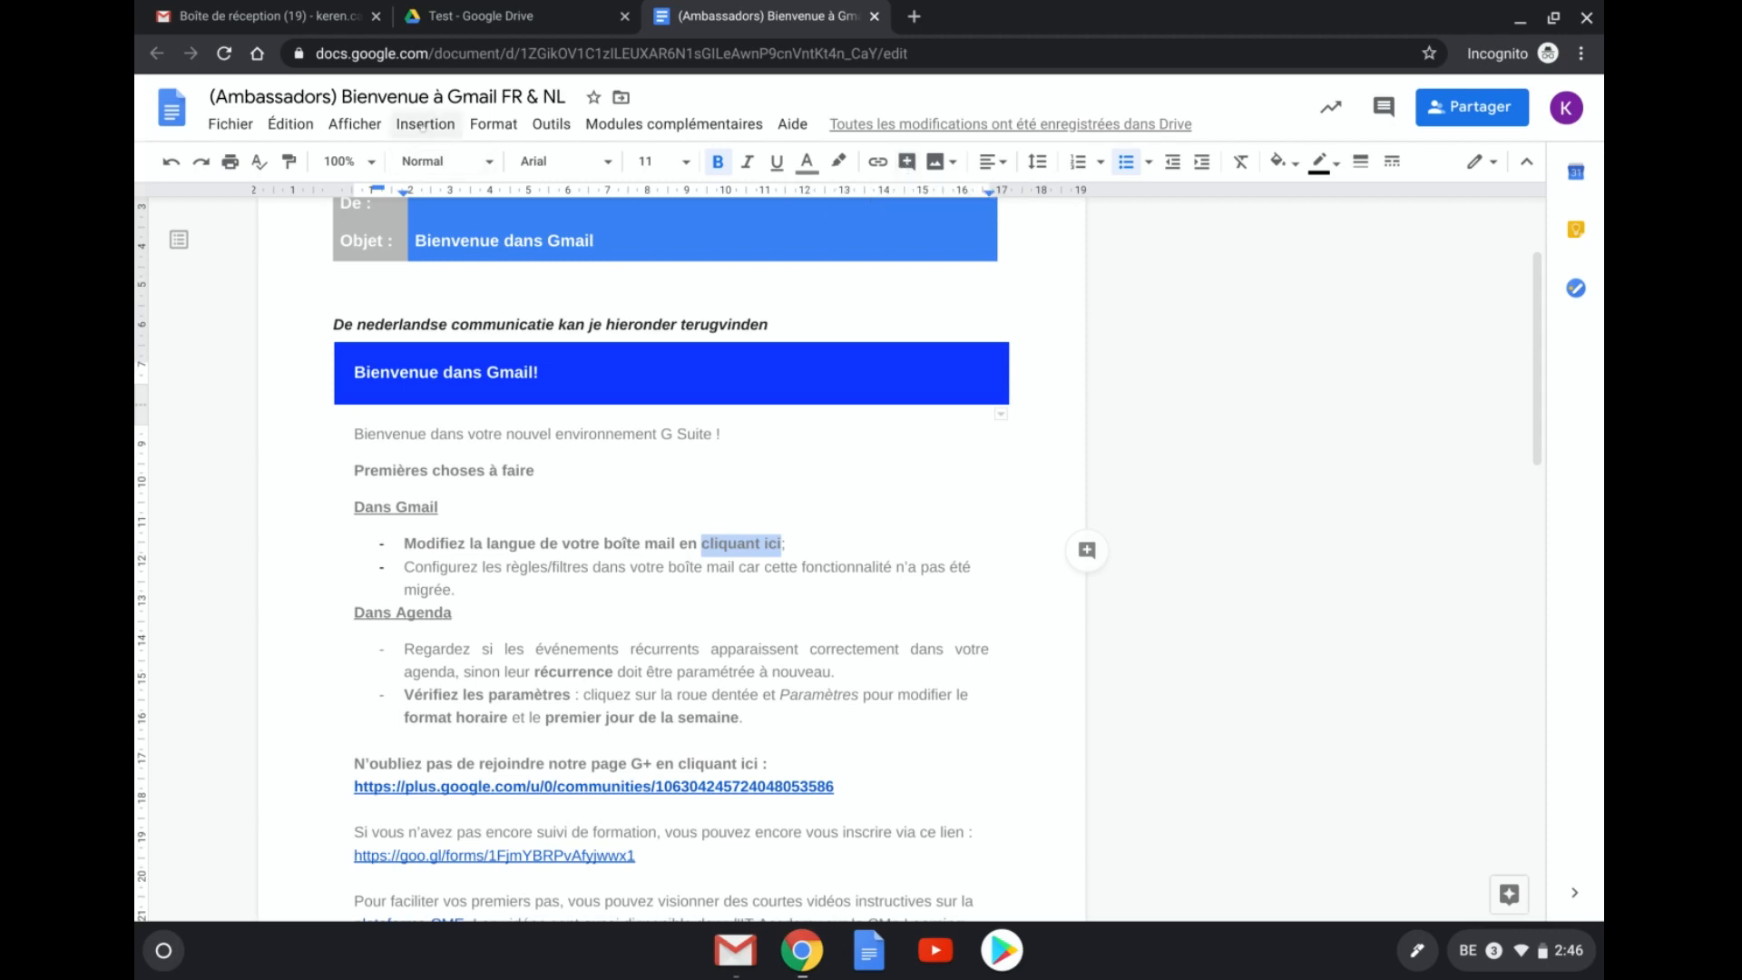
pyautogui.click(425, 123)
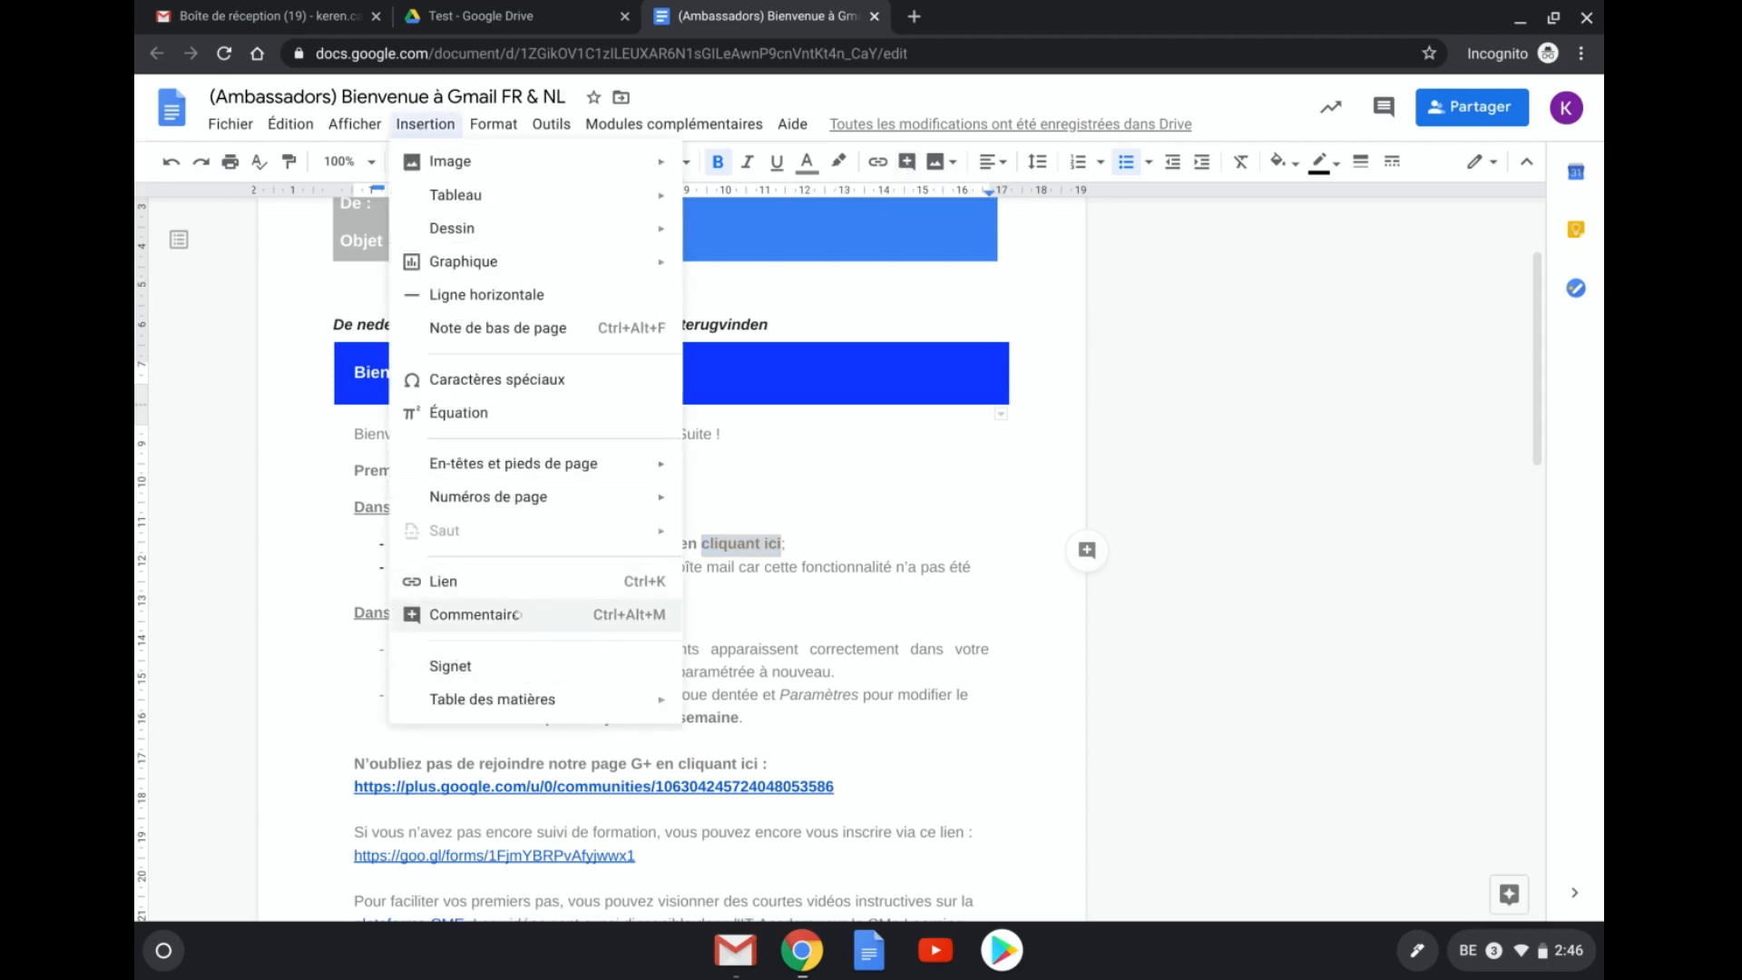
pyautogui.click(518, 615)
pyautogui.write('le lien')
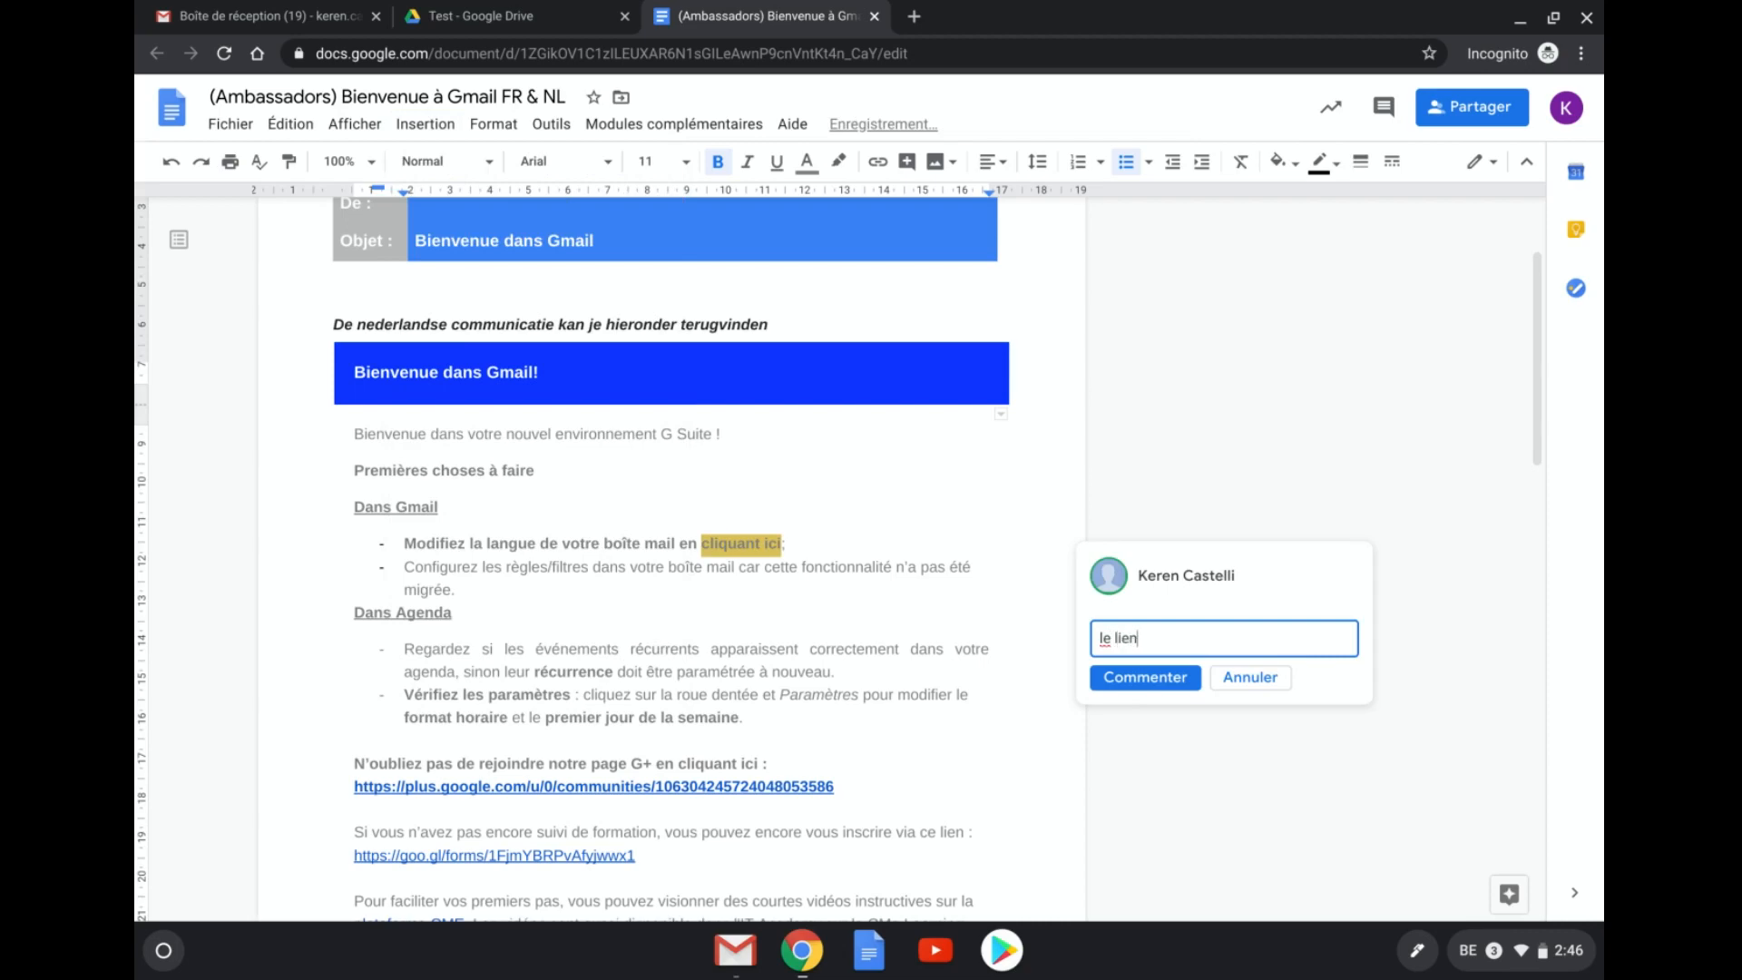
pyautogui.write(' manque')
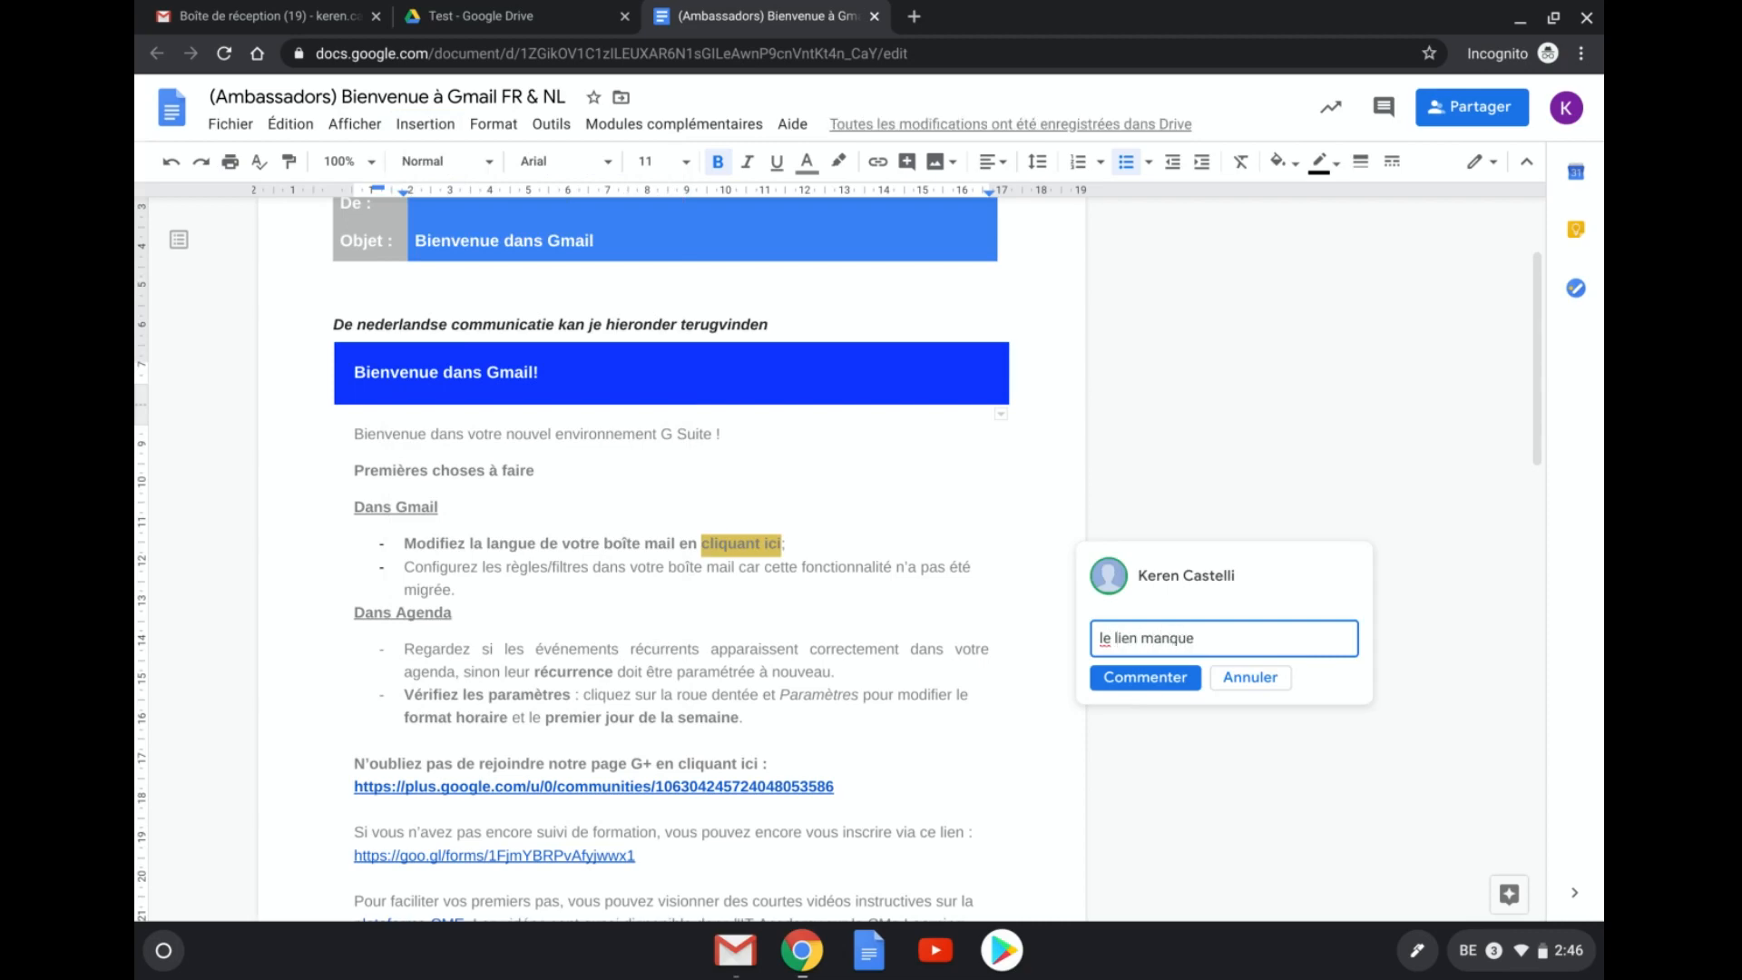
pyautogui.click(1136, 686)
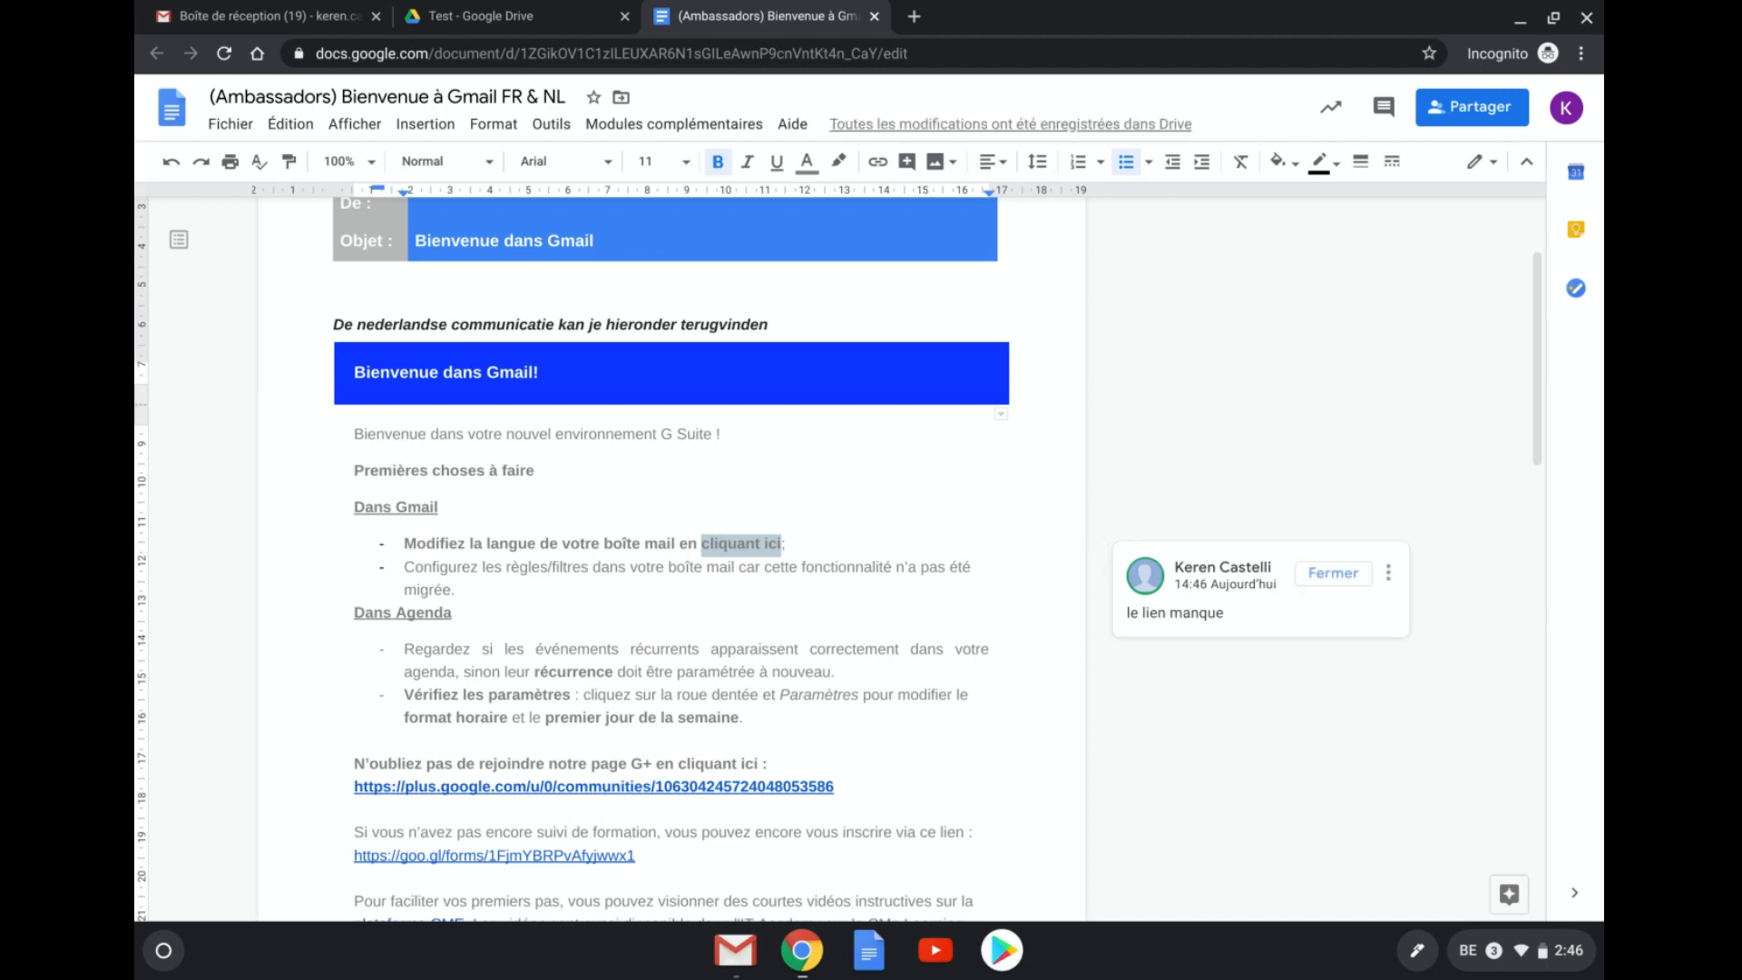
# Step: View the comment thread on "cliquant ici" and open its reply field, leaving without a reply
pyautogui.click(1210, 599)
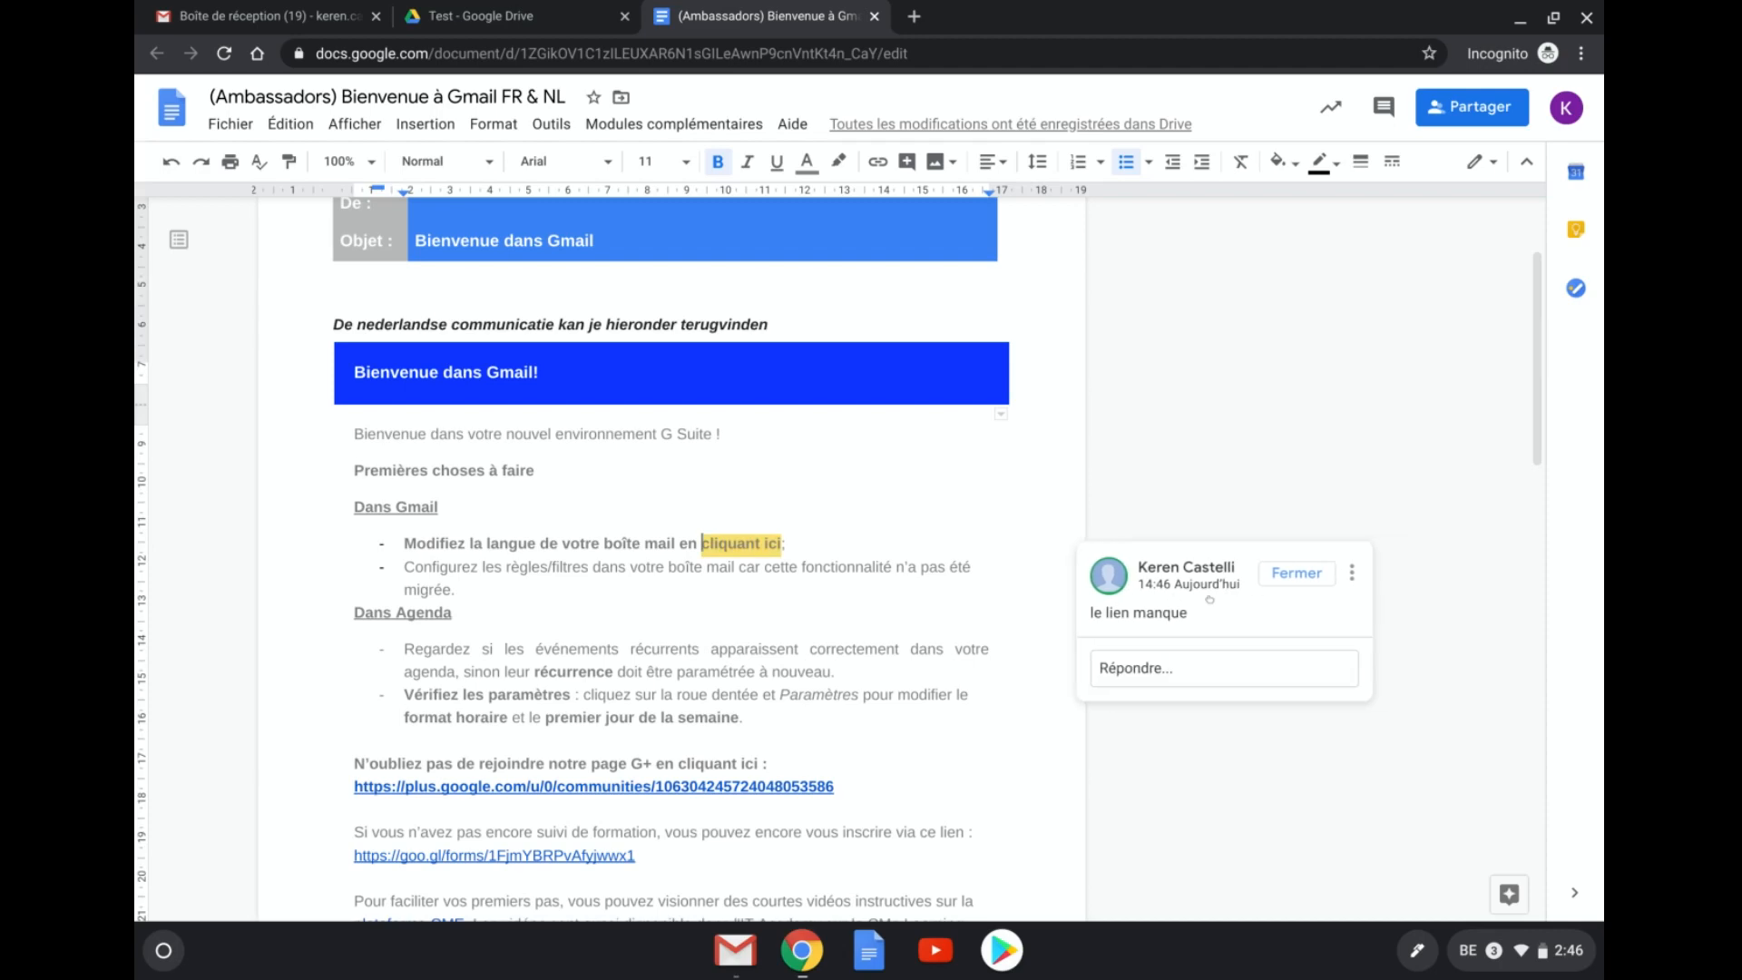
pyautogui.click(1194, 857)
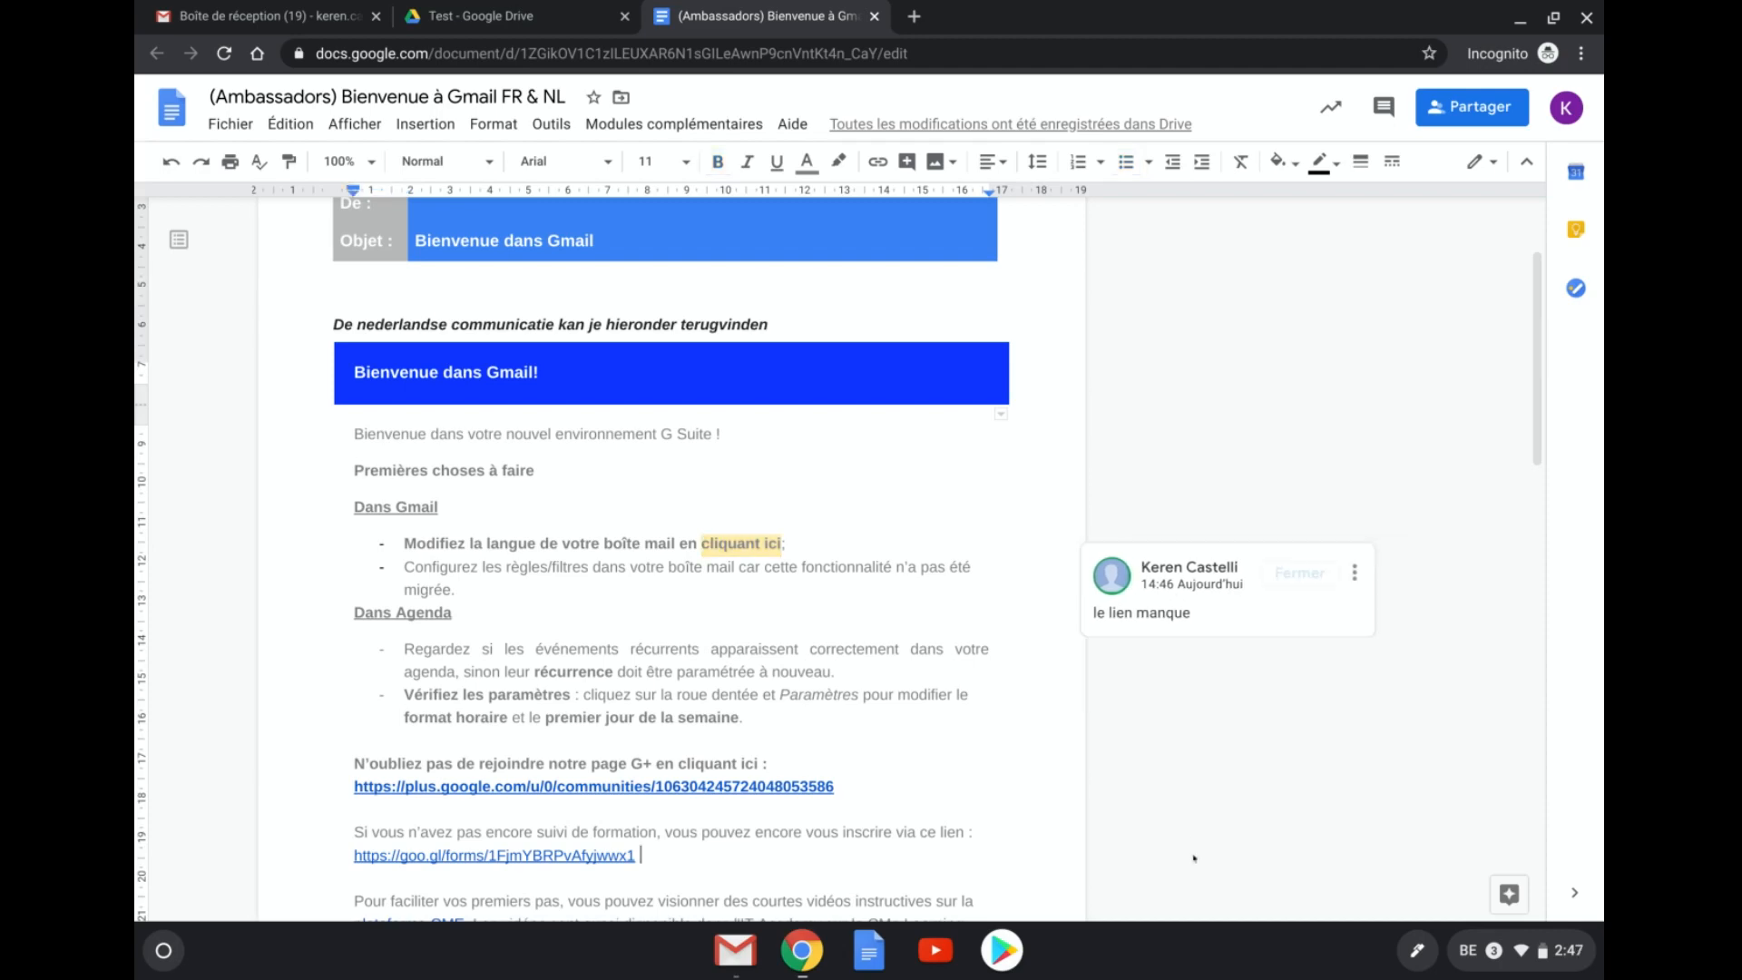
pyautogui.click(1225, 624)
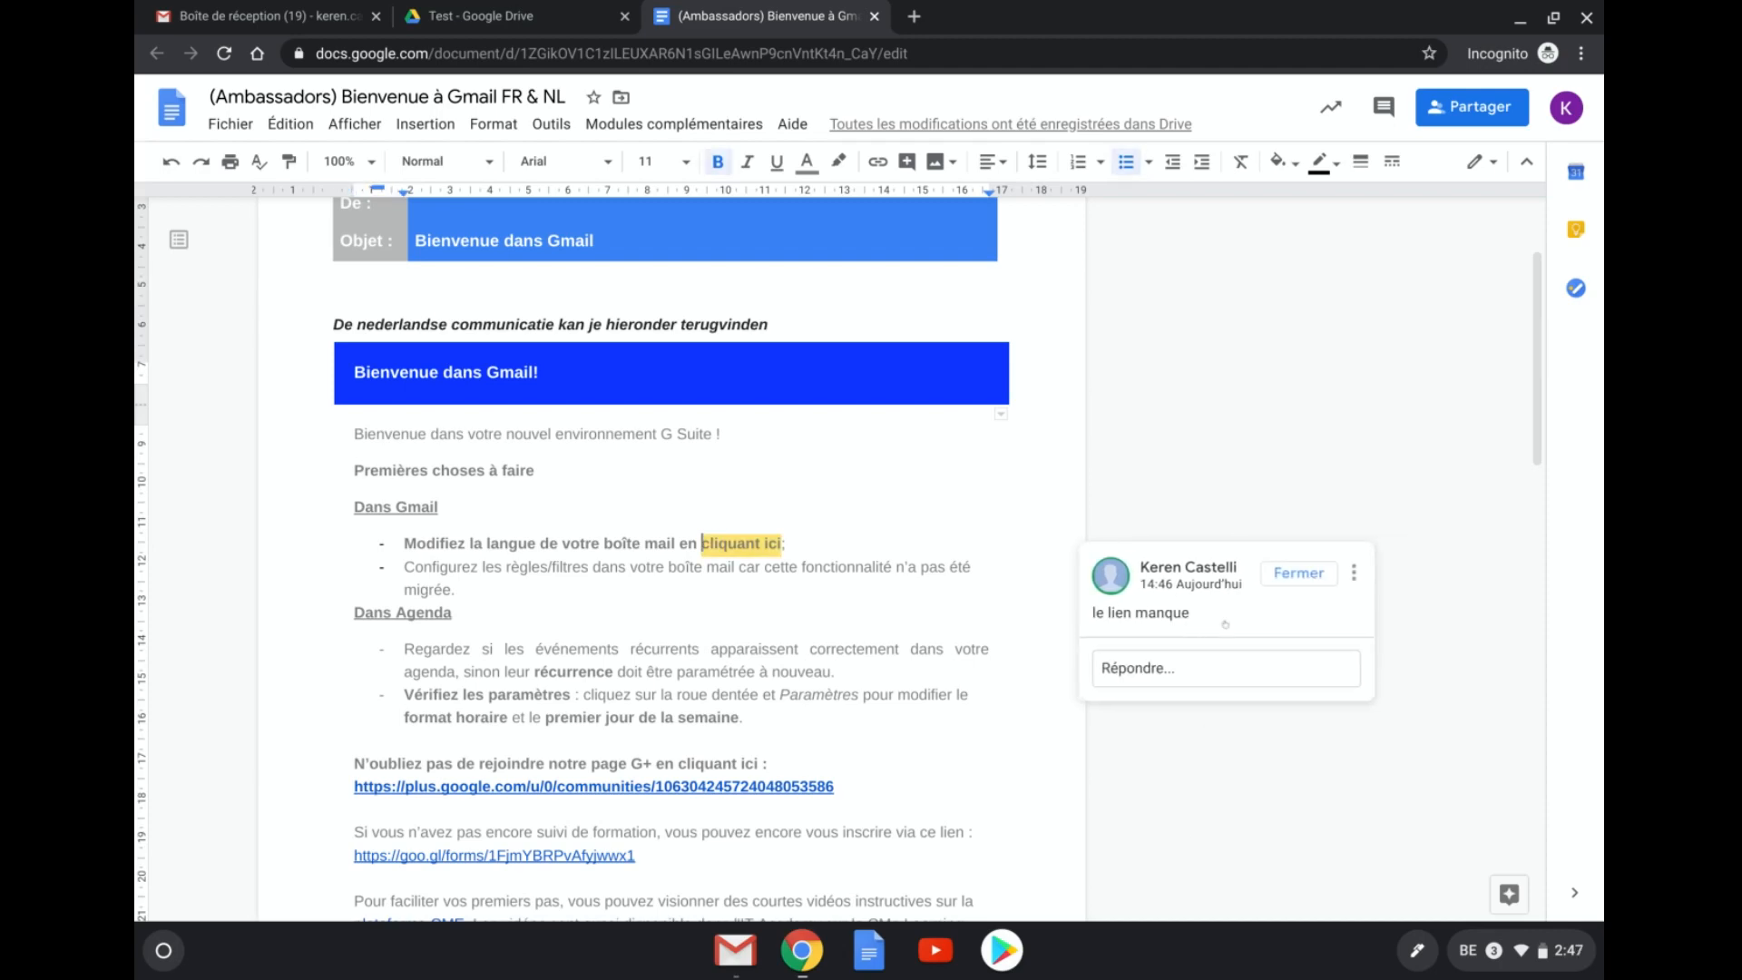
pyautogui.click(1140, 667)
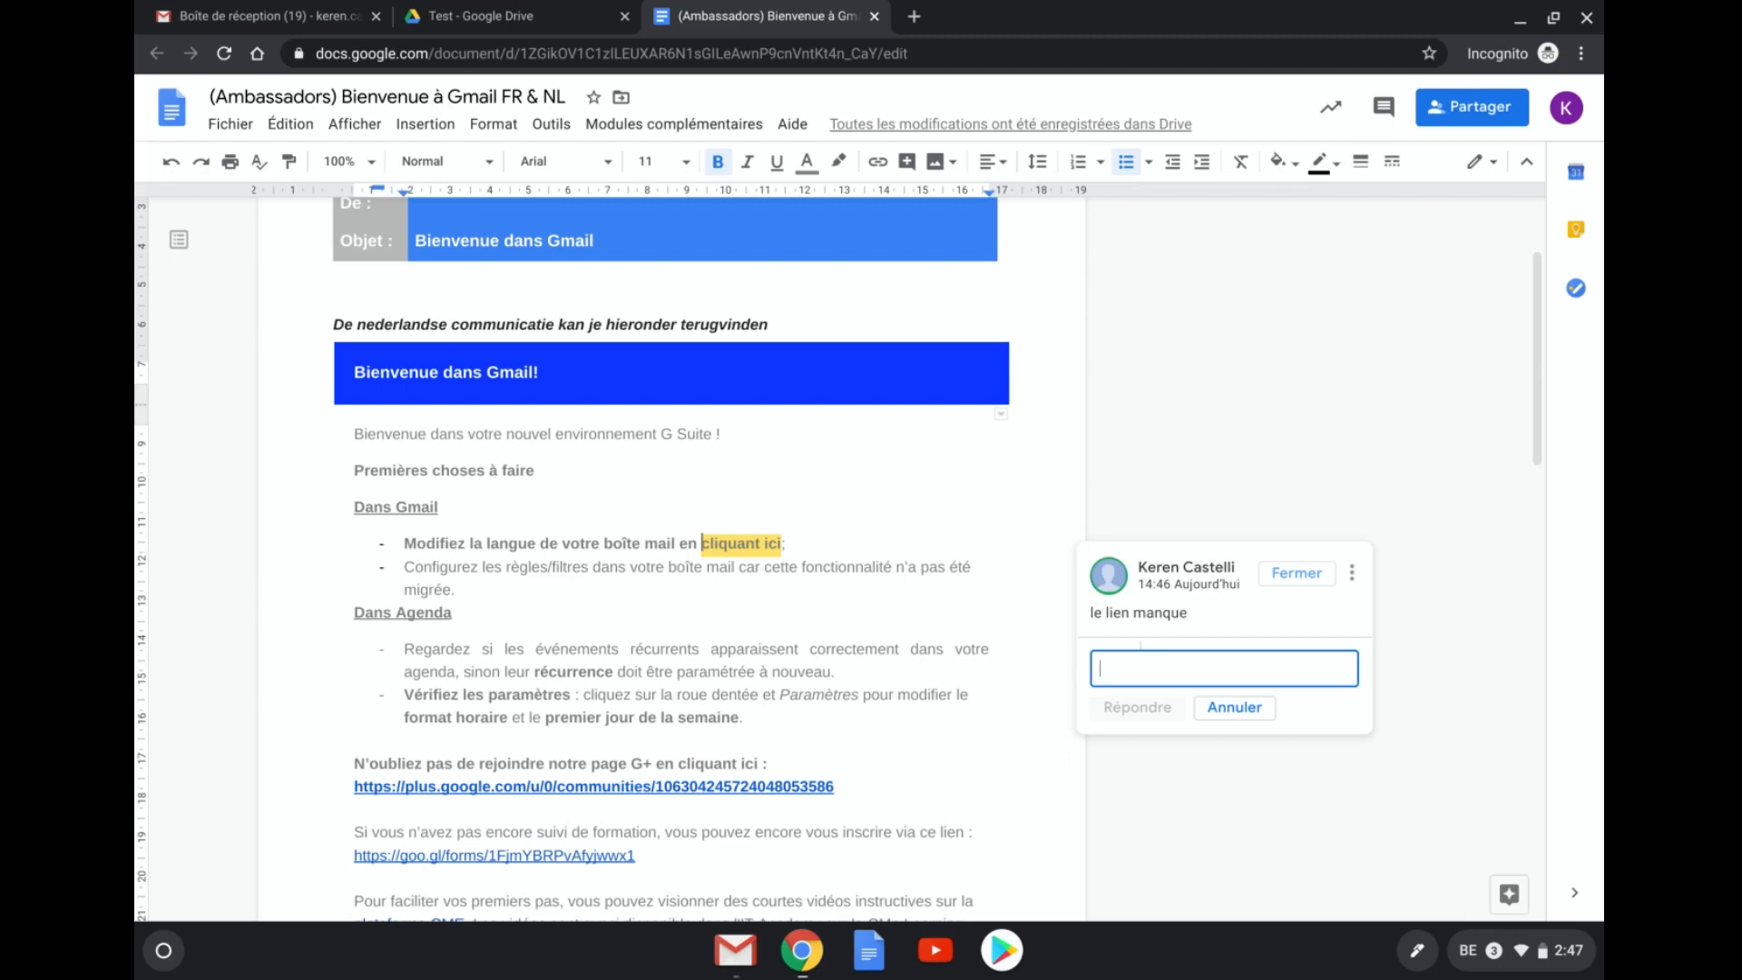
pyautogui.click(1020, 518)
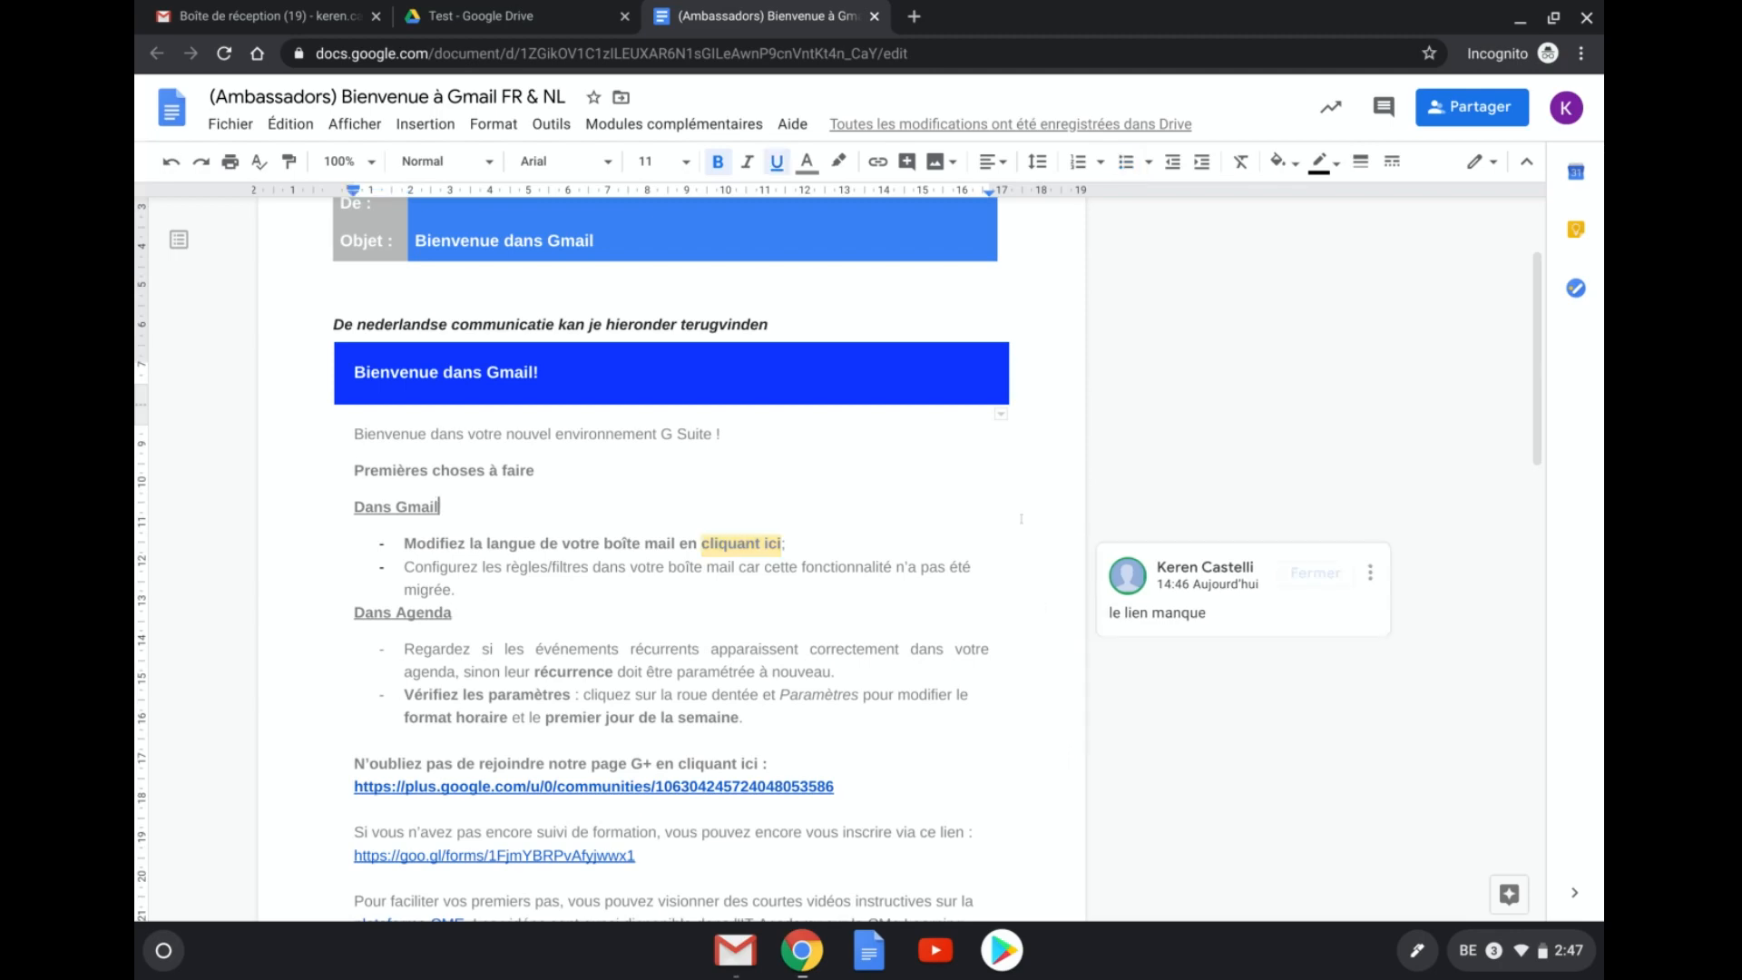
pyautogui.click(759, 544)
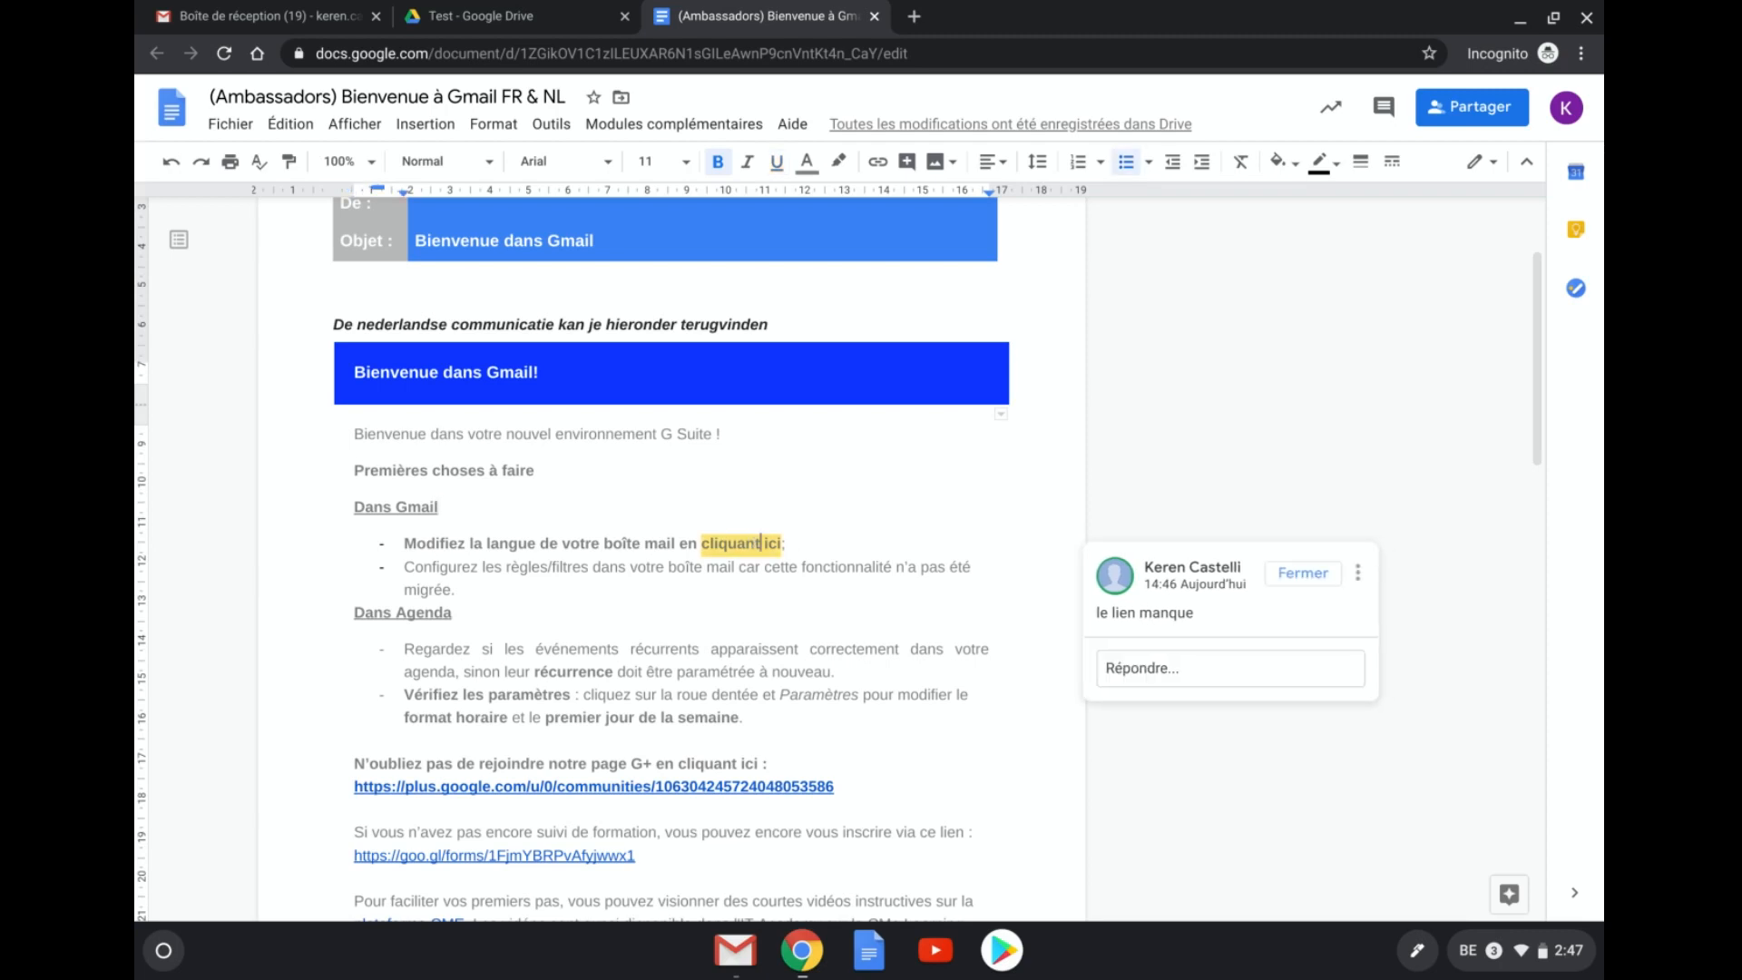
pyautogui.click(1140, 663)
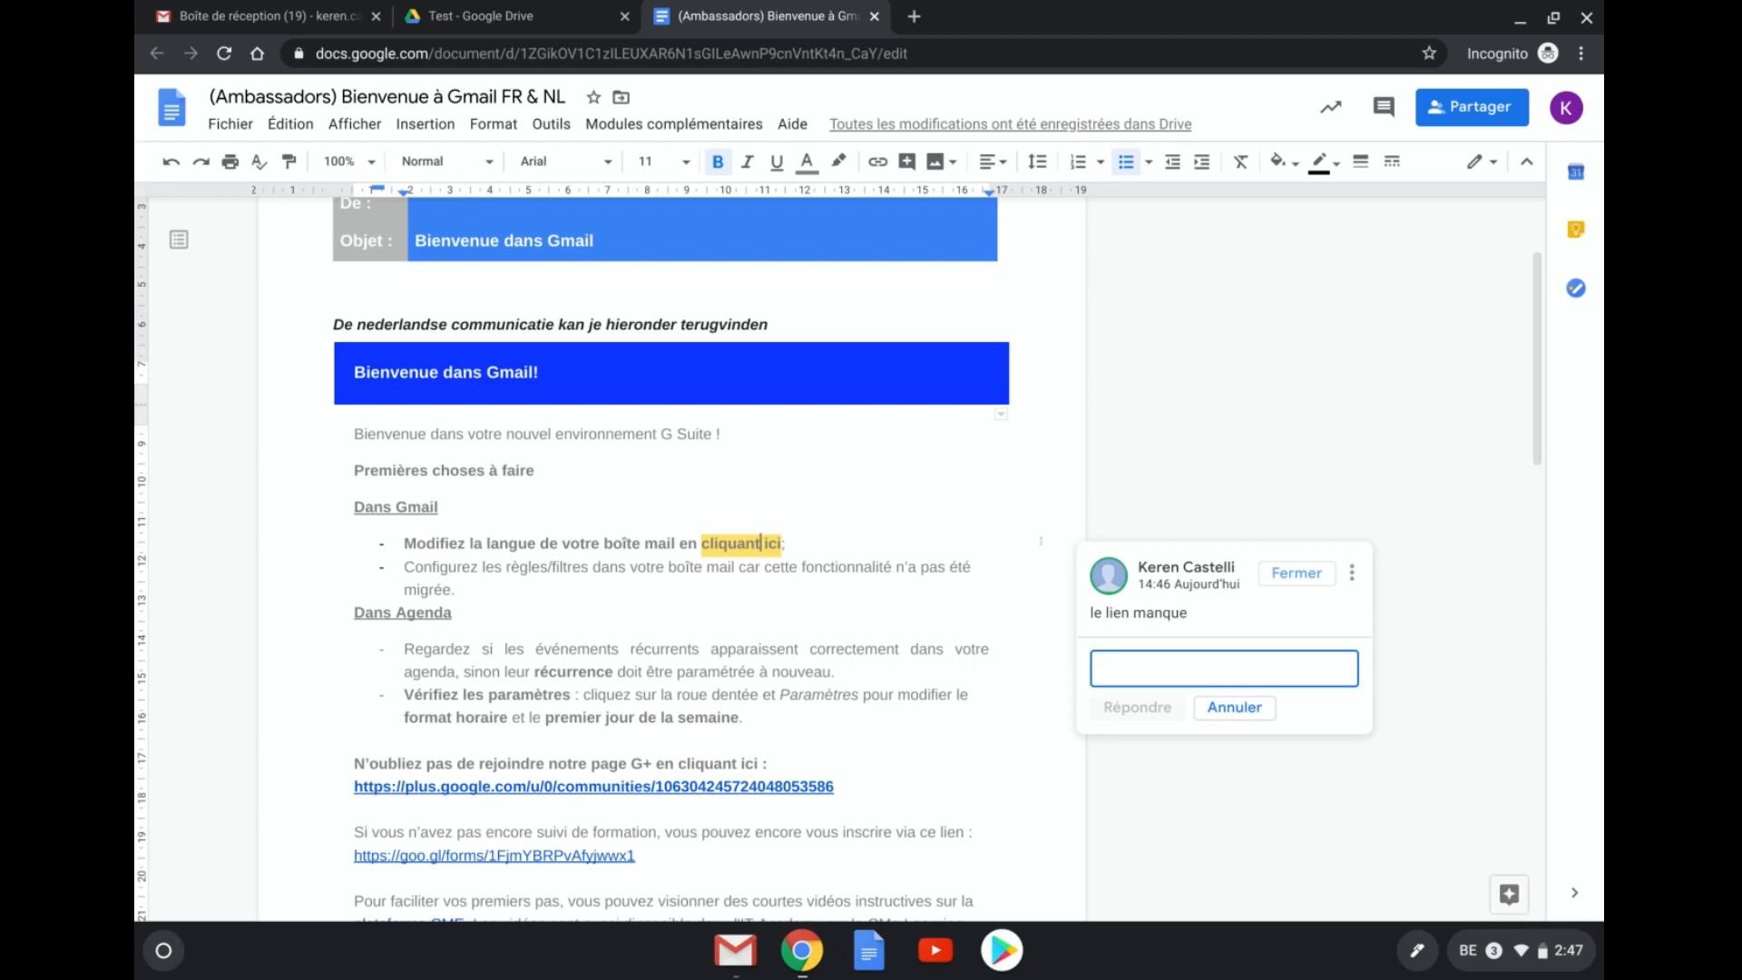
pyautogui.click(948, 659)
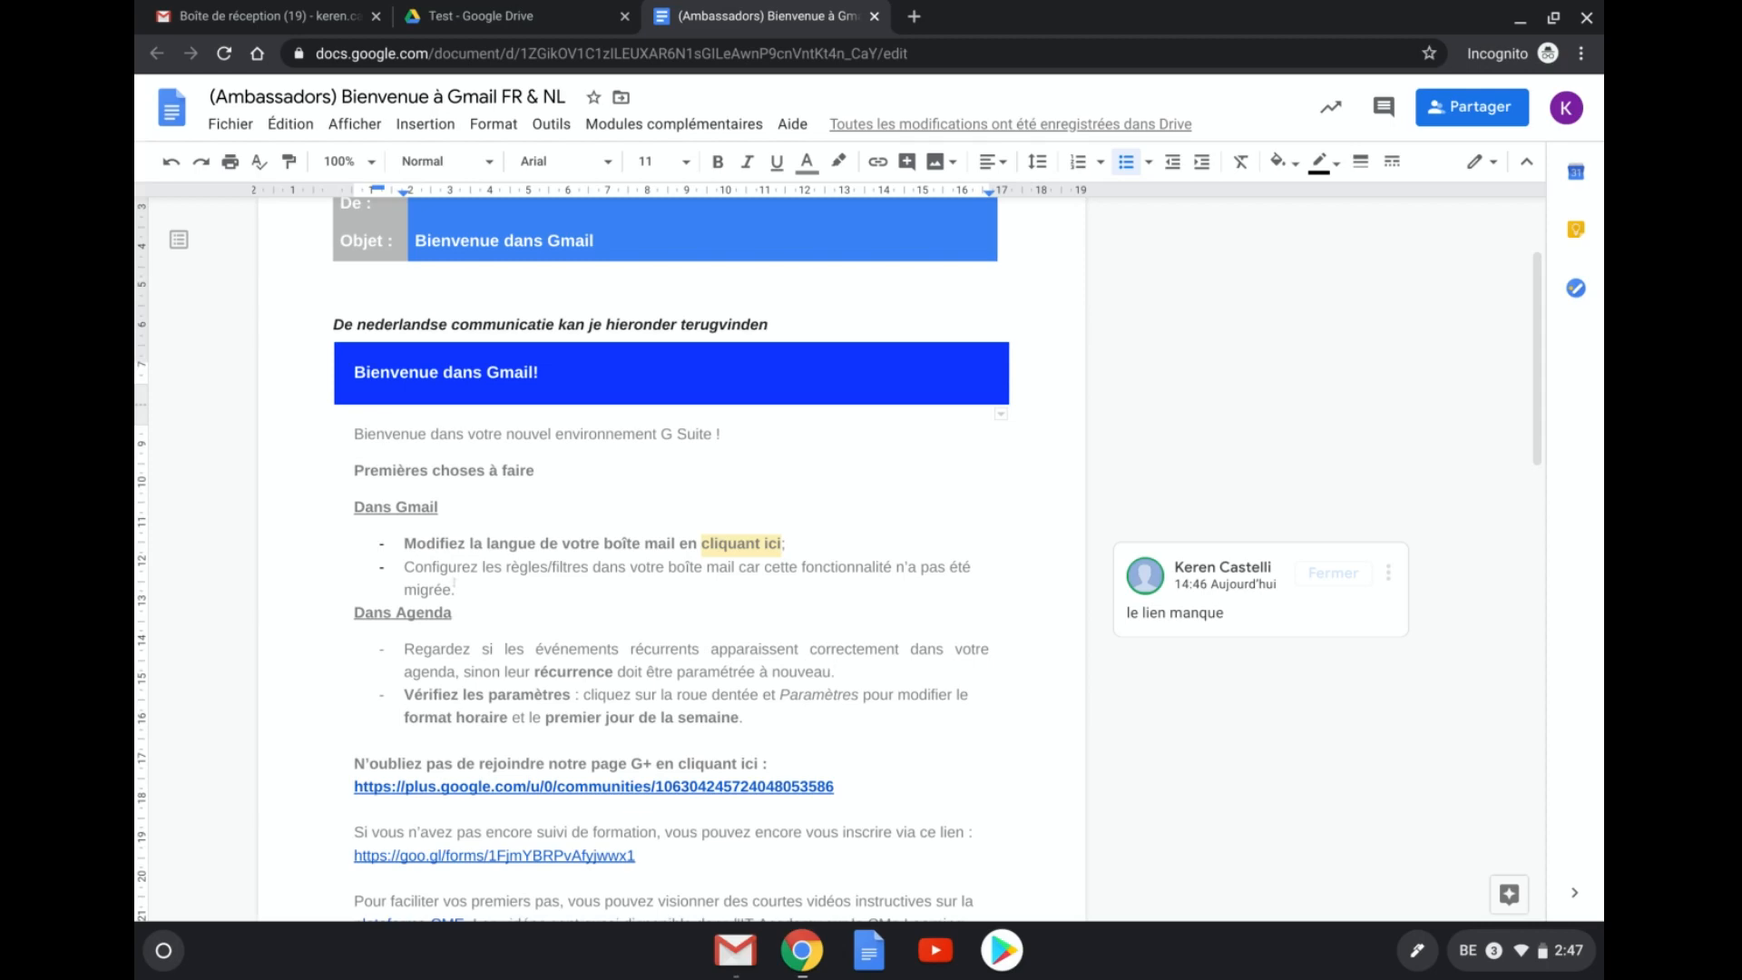
# Step: Start a comment on the whole "Configurez les règles/filtres" bullet and mention the colleague with a + mention
pyautogui.moveTo(456, 588); pyautogui.dragTo(400, 563)
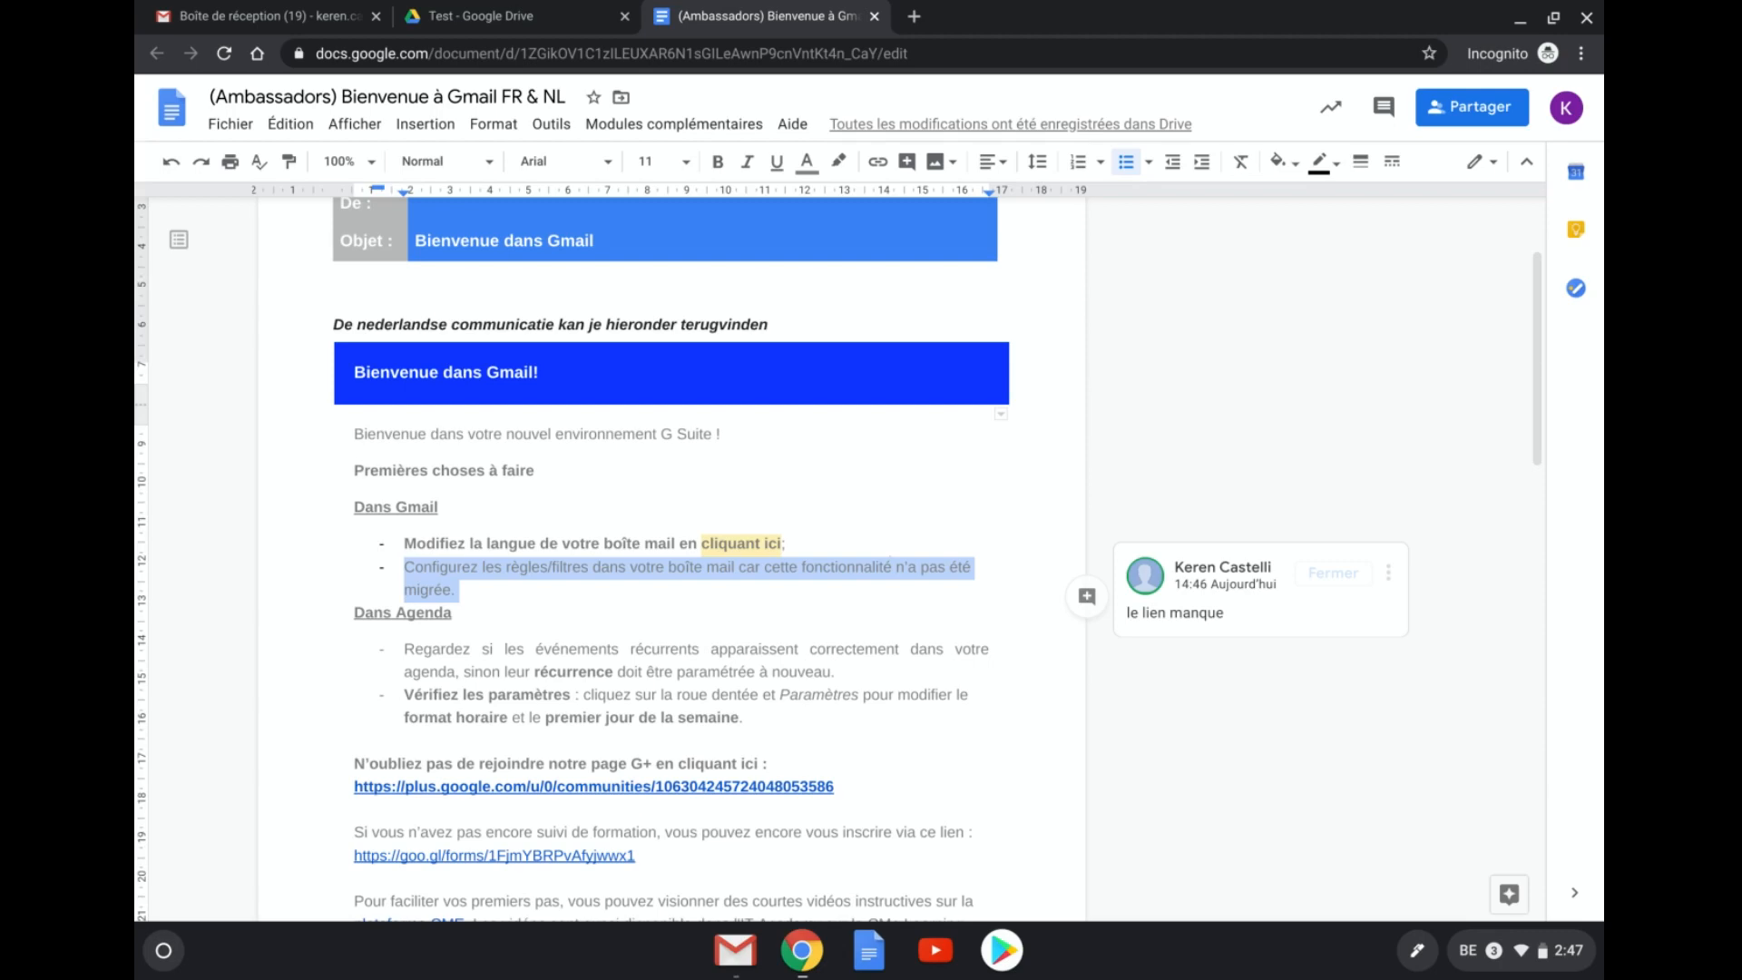
pyautogui.click(1086, 597)
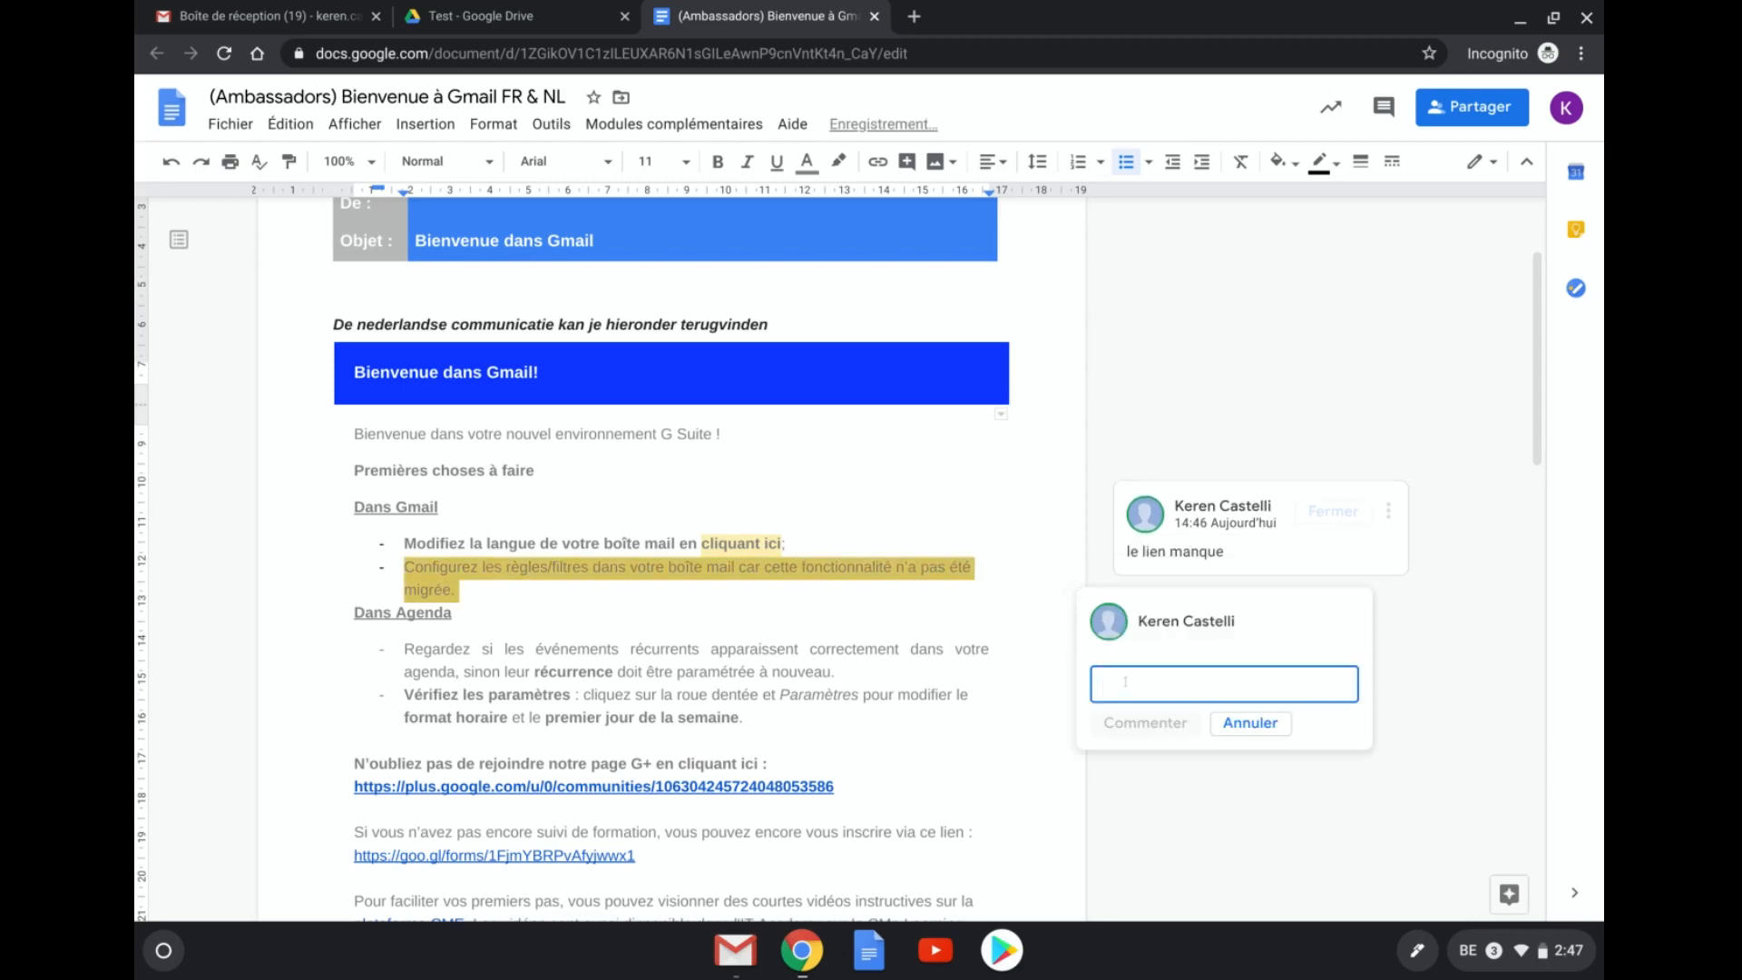
pyautogui.write('@')
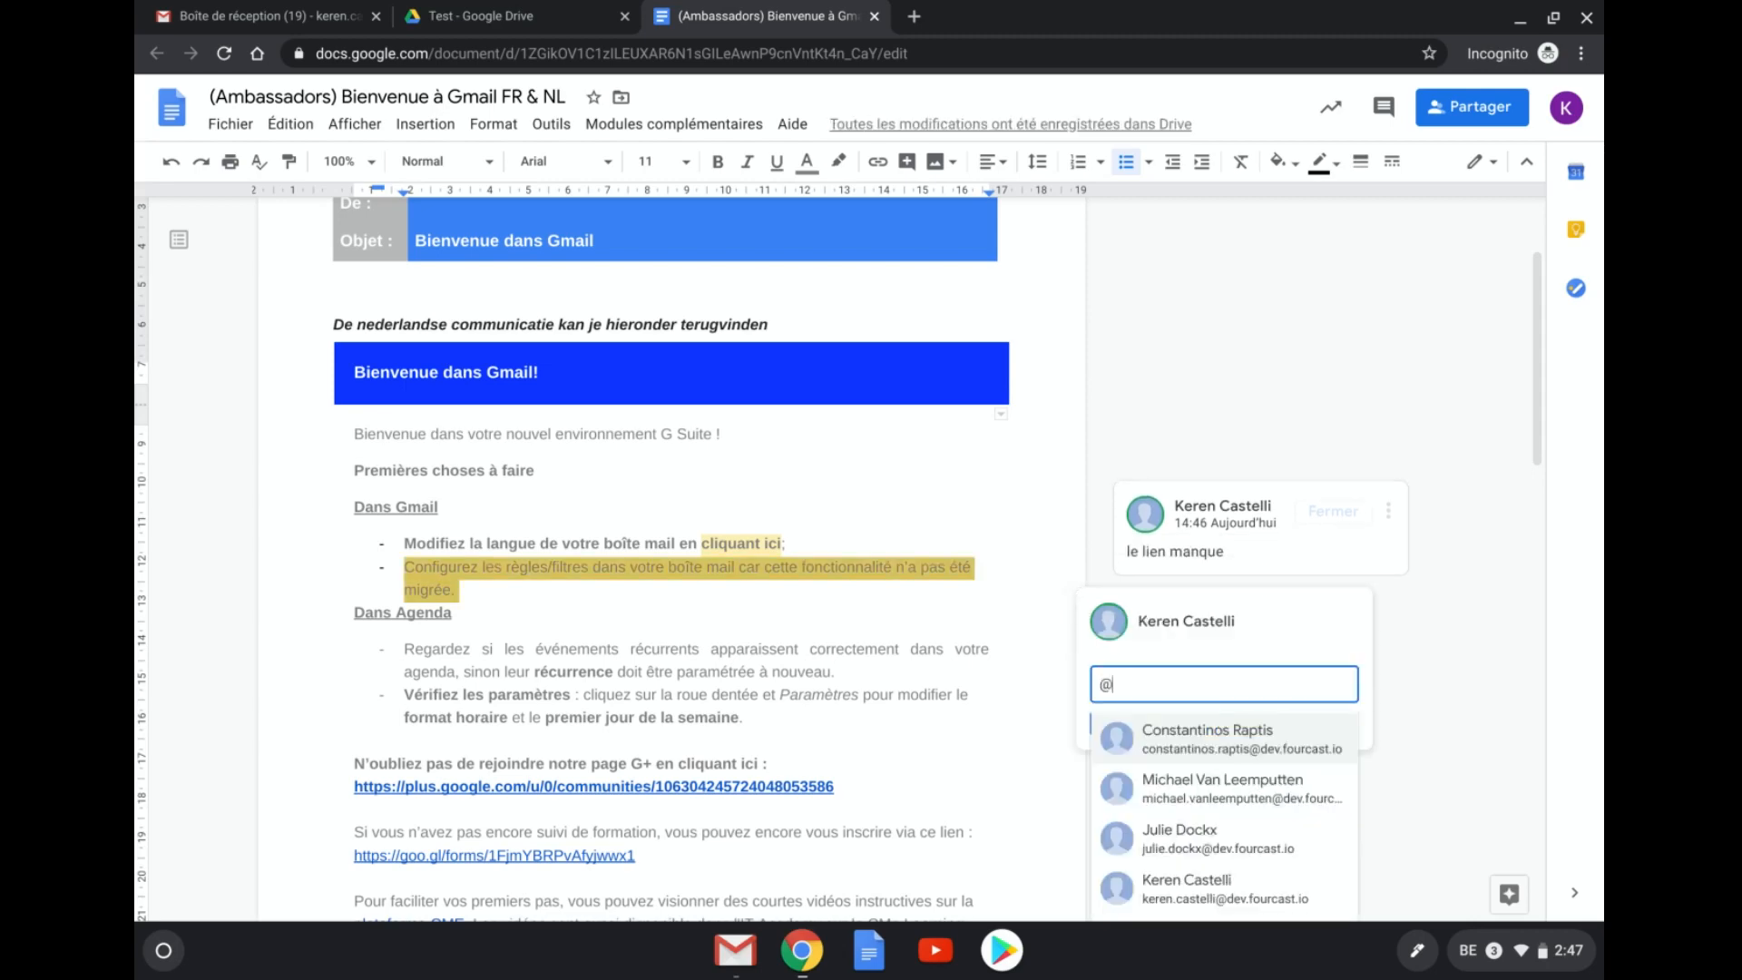
pyautogui.press('BackSpace')
pyautogui.write('@')
pyautogui.press('BackSpace')
pyautogui.write('@')
pyautogui.press('BackSpace')
pyautogui.write('+')
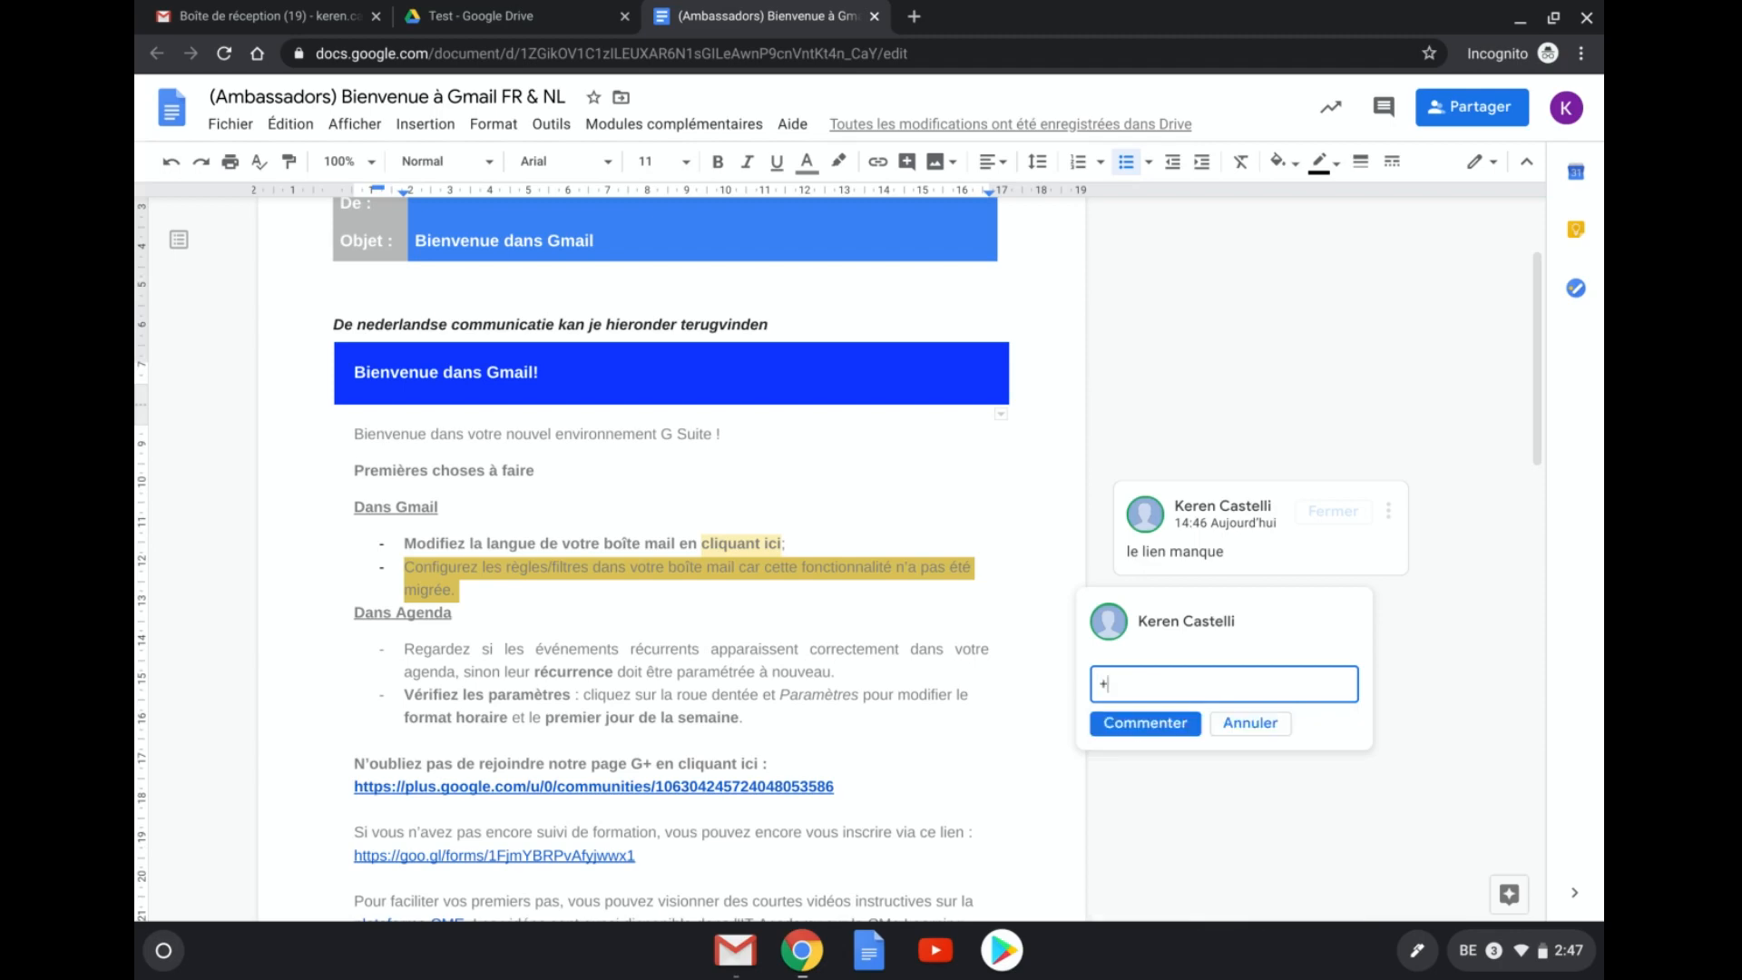
pyautogui.write('julie')
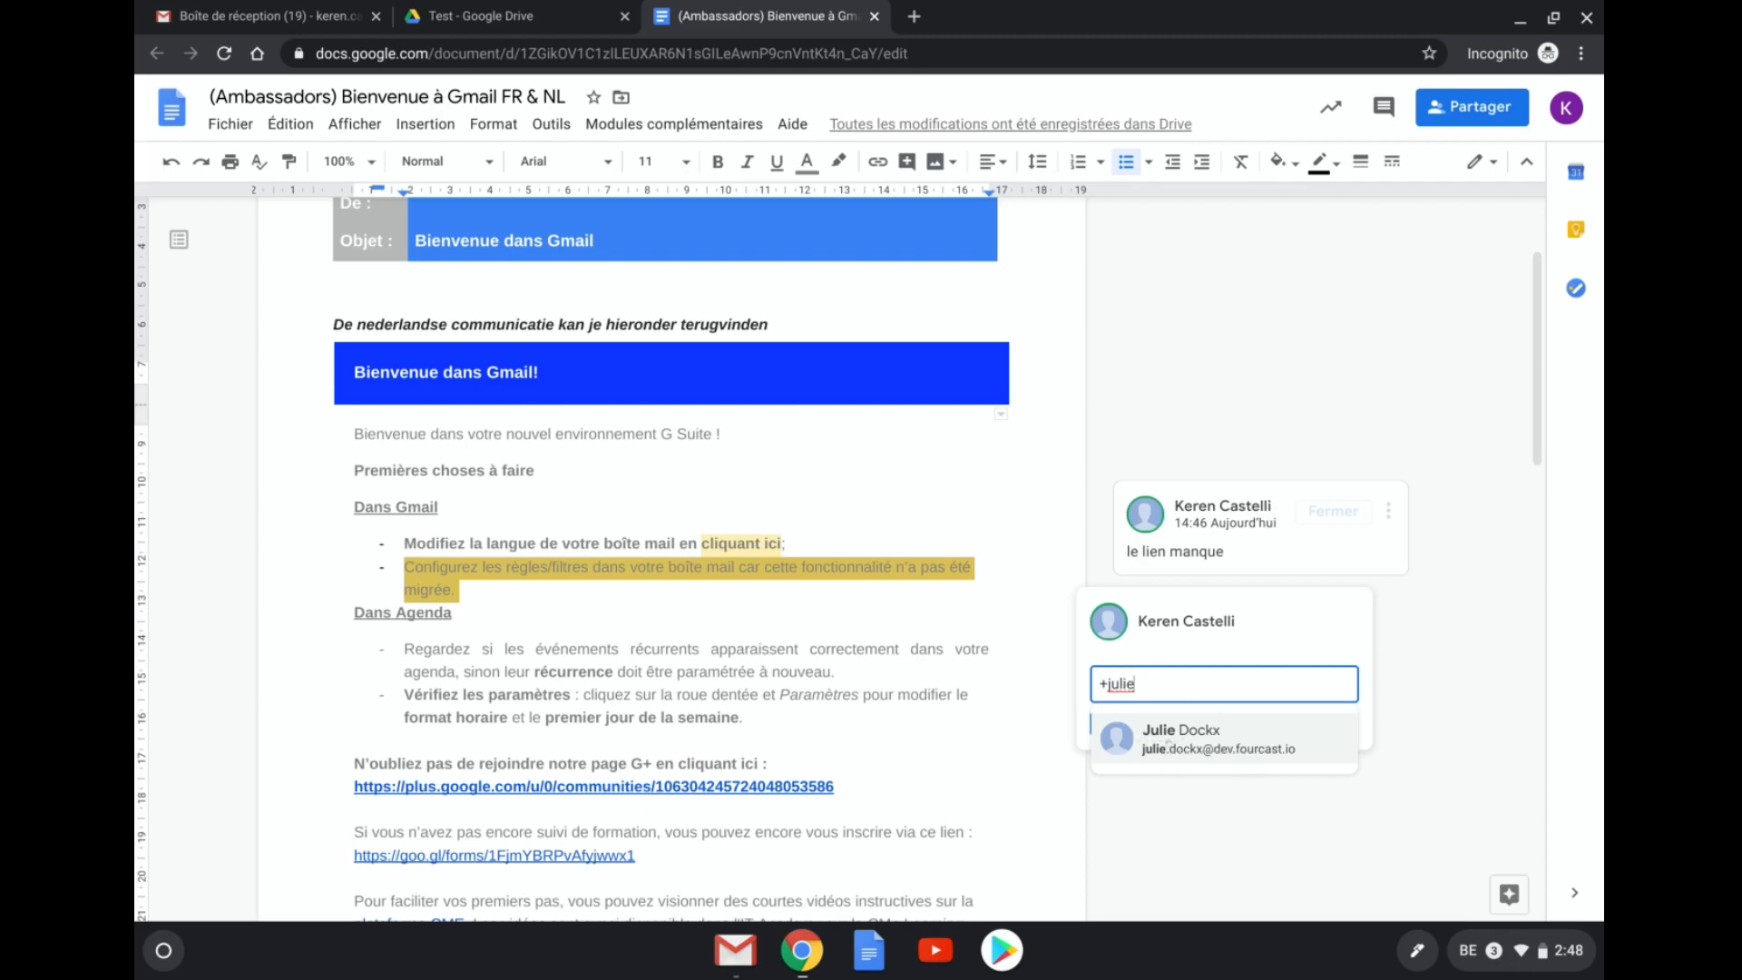
pyautogui.click(1169, 740)
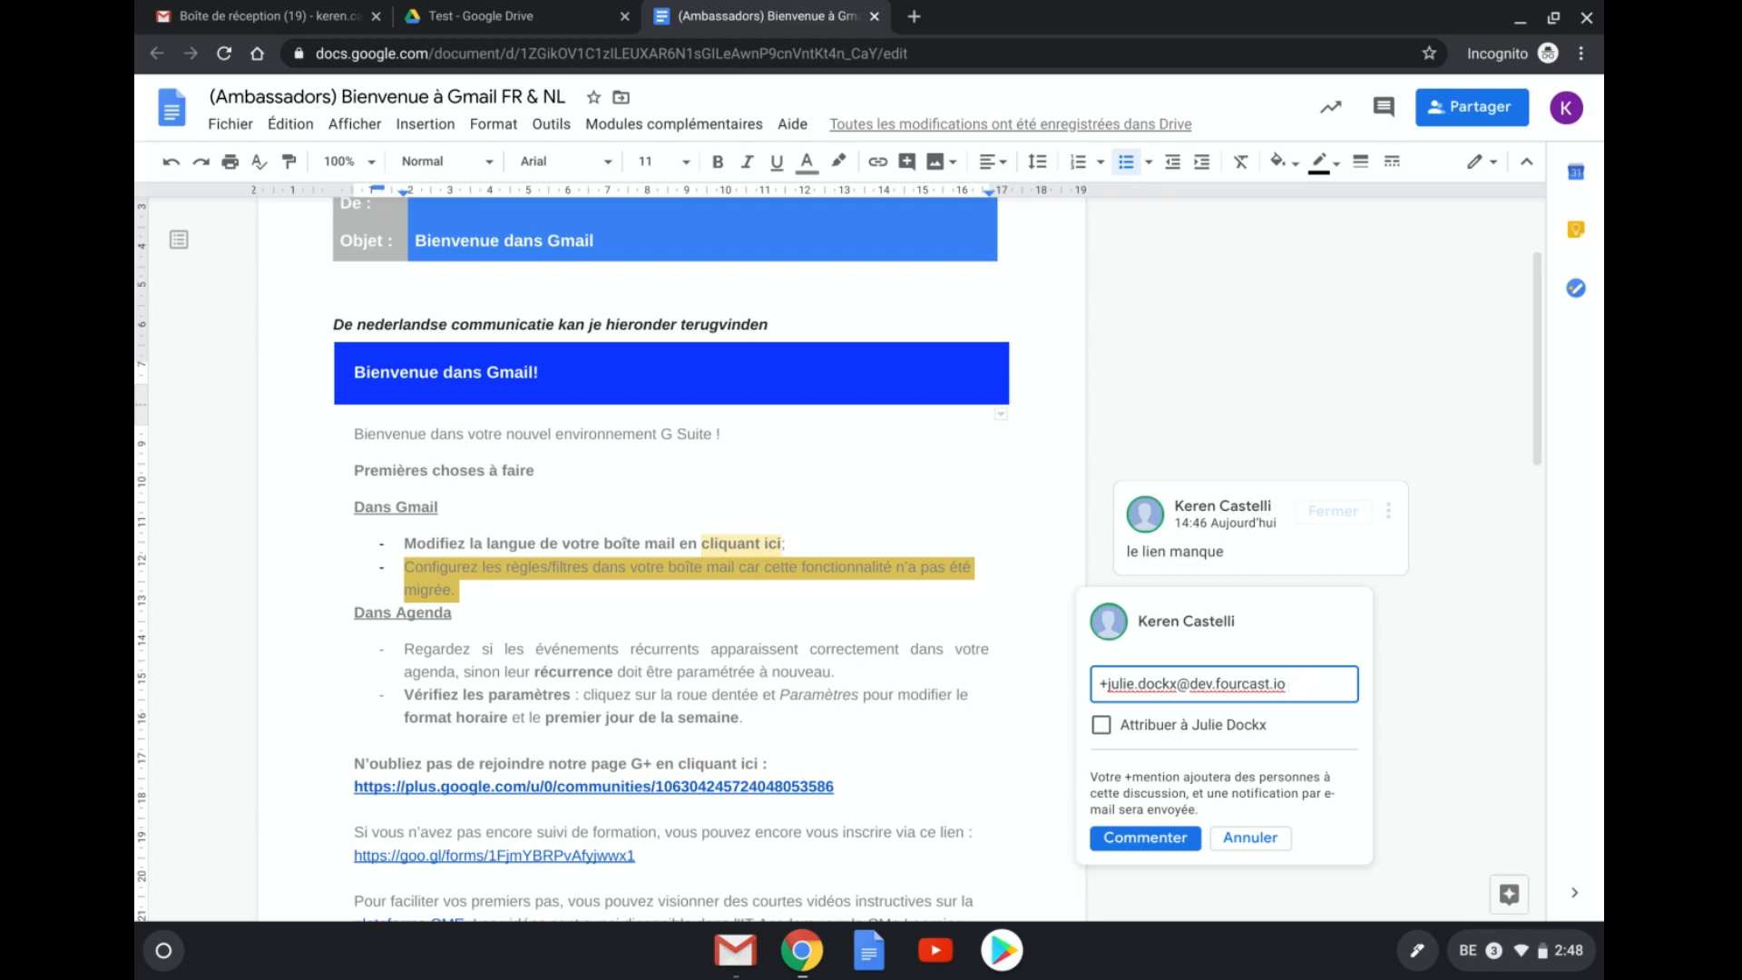
# Step: Write "pourrais tu ajouter une capture d'écran? Merci" after the mention and assign the comment to the mentioned colleague
pyautogui.write("pourrais tu ajouter une capture d'")
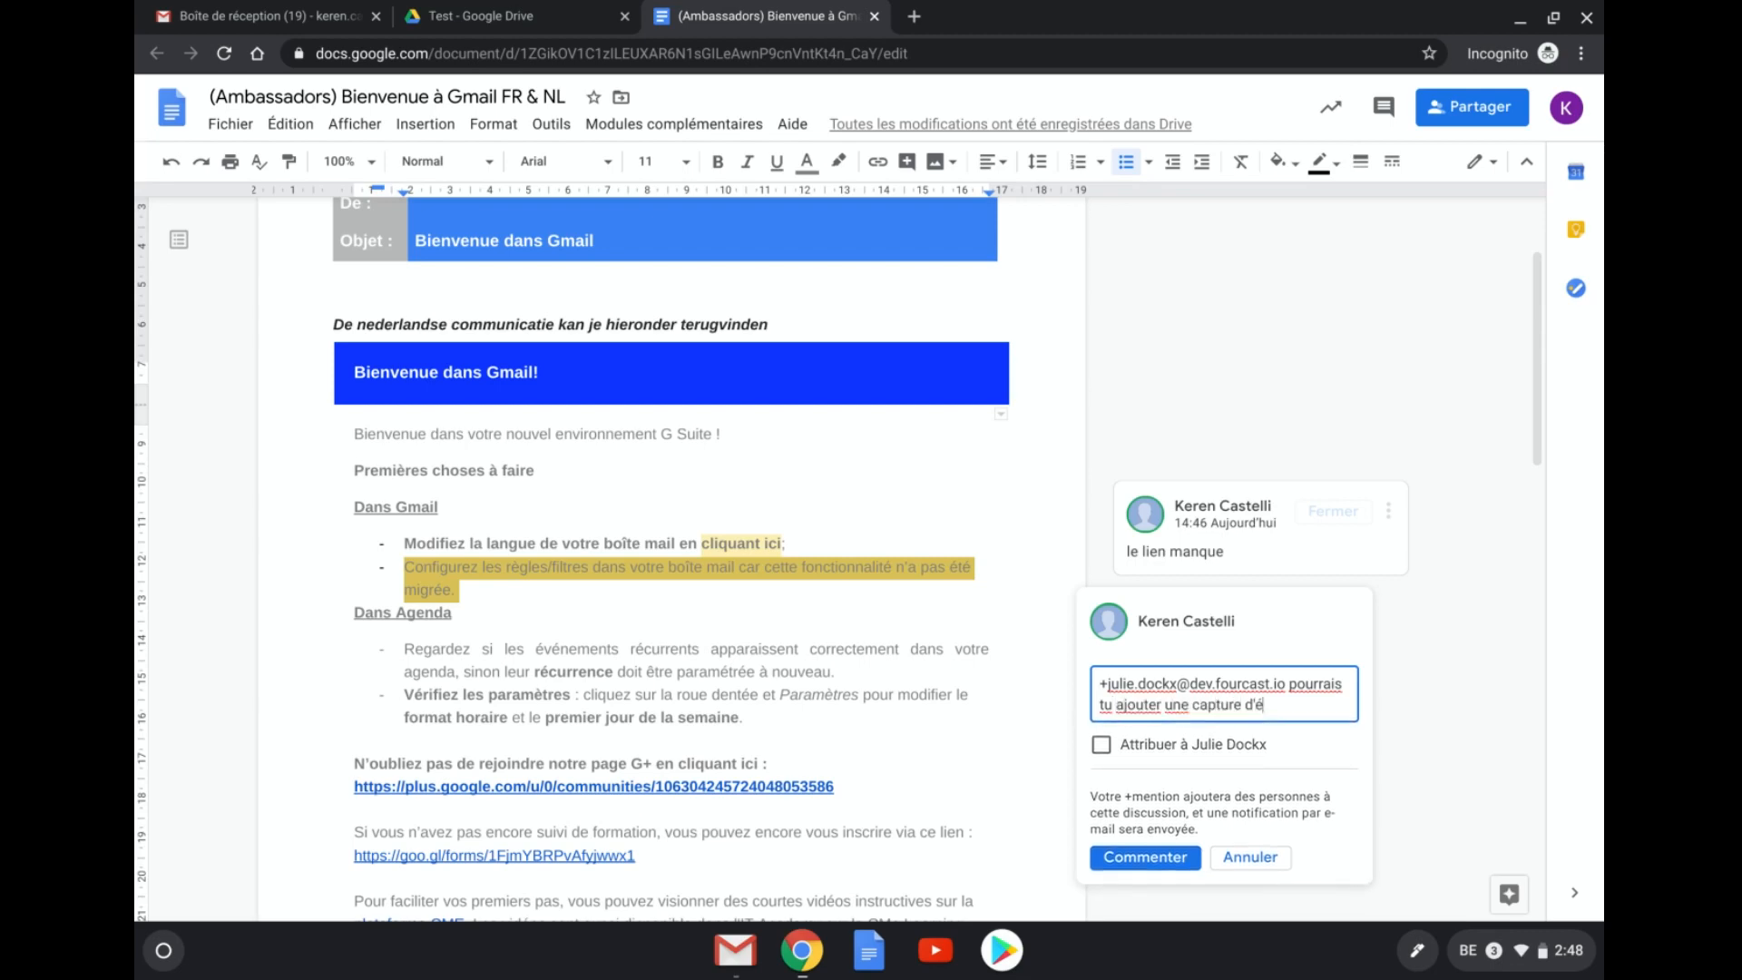
pyautogui.write('écran? Merci')
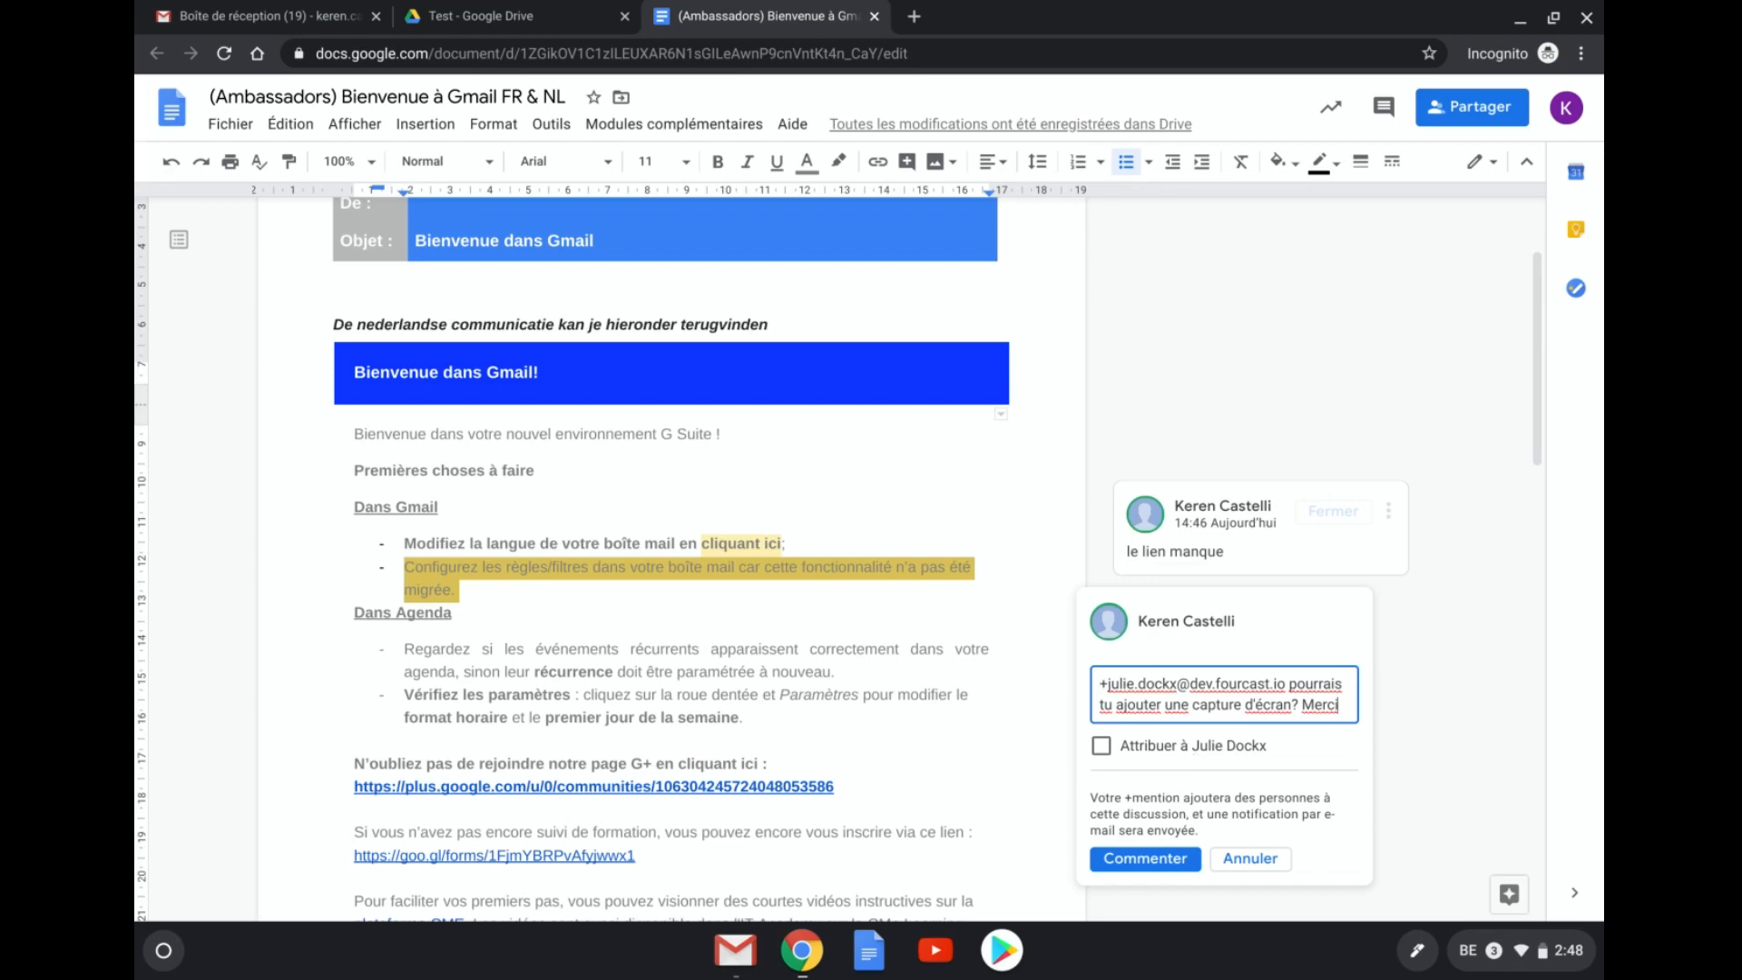
pyautogui.click(1196, 755)
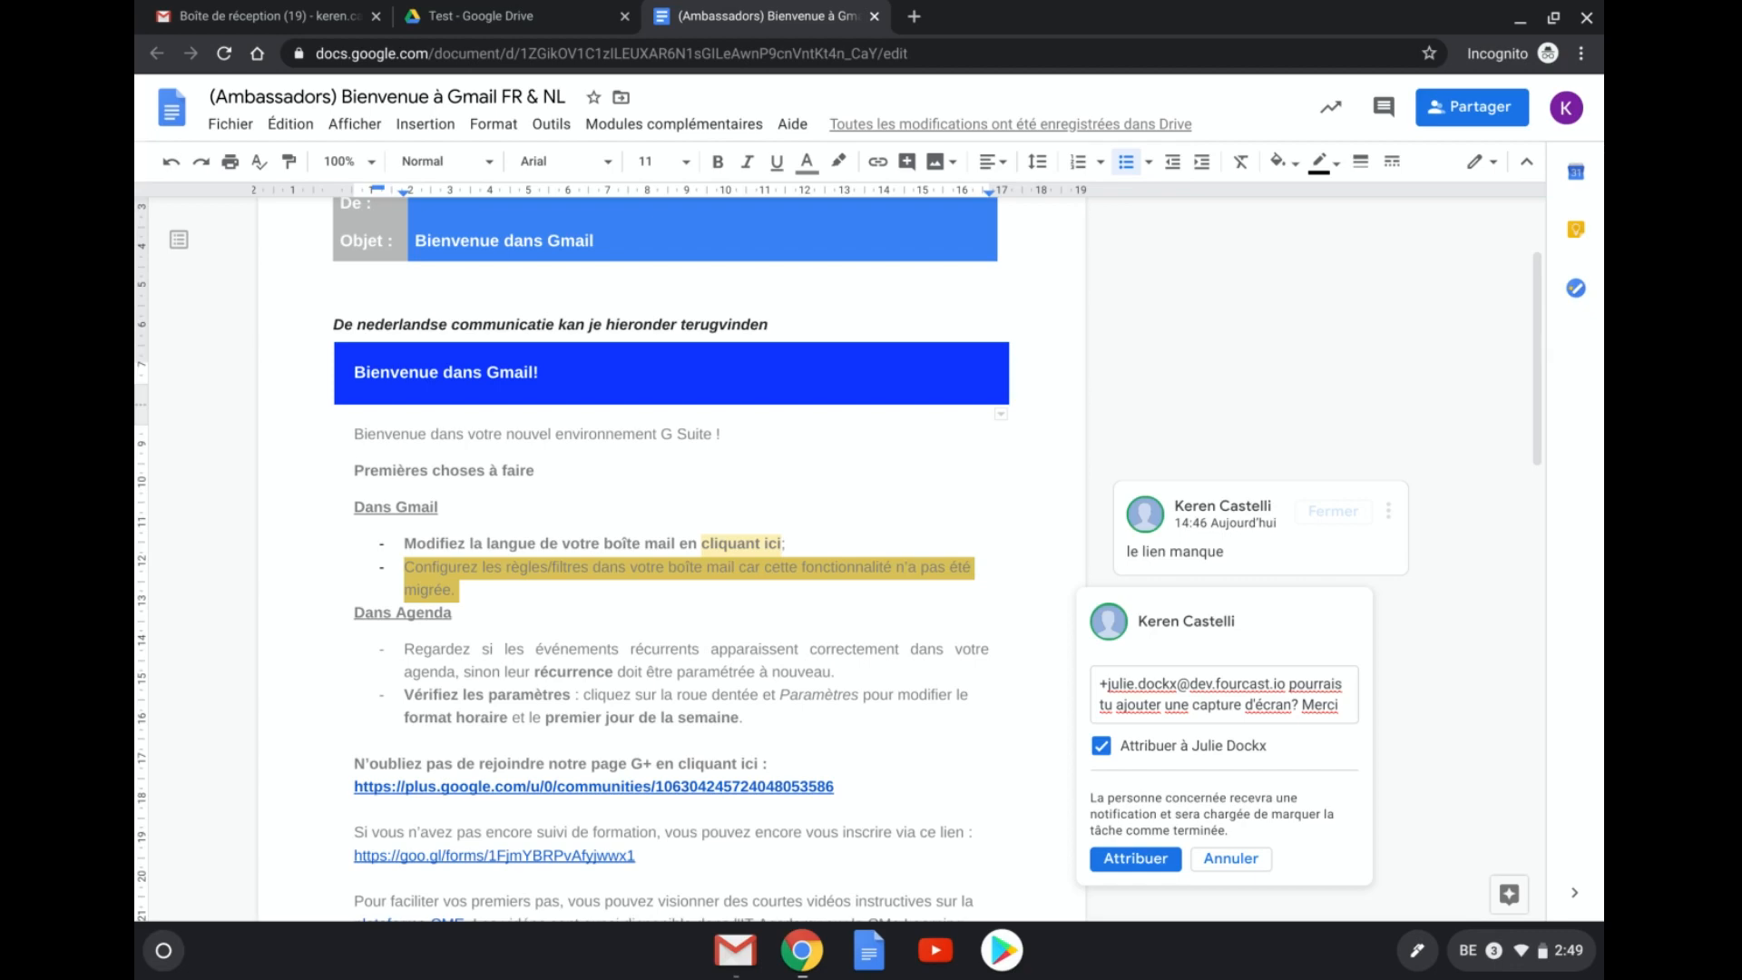
pyautogui.click(1134, 859)
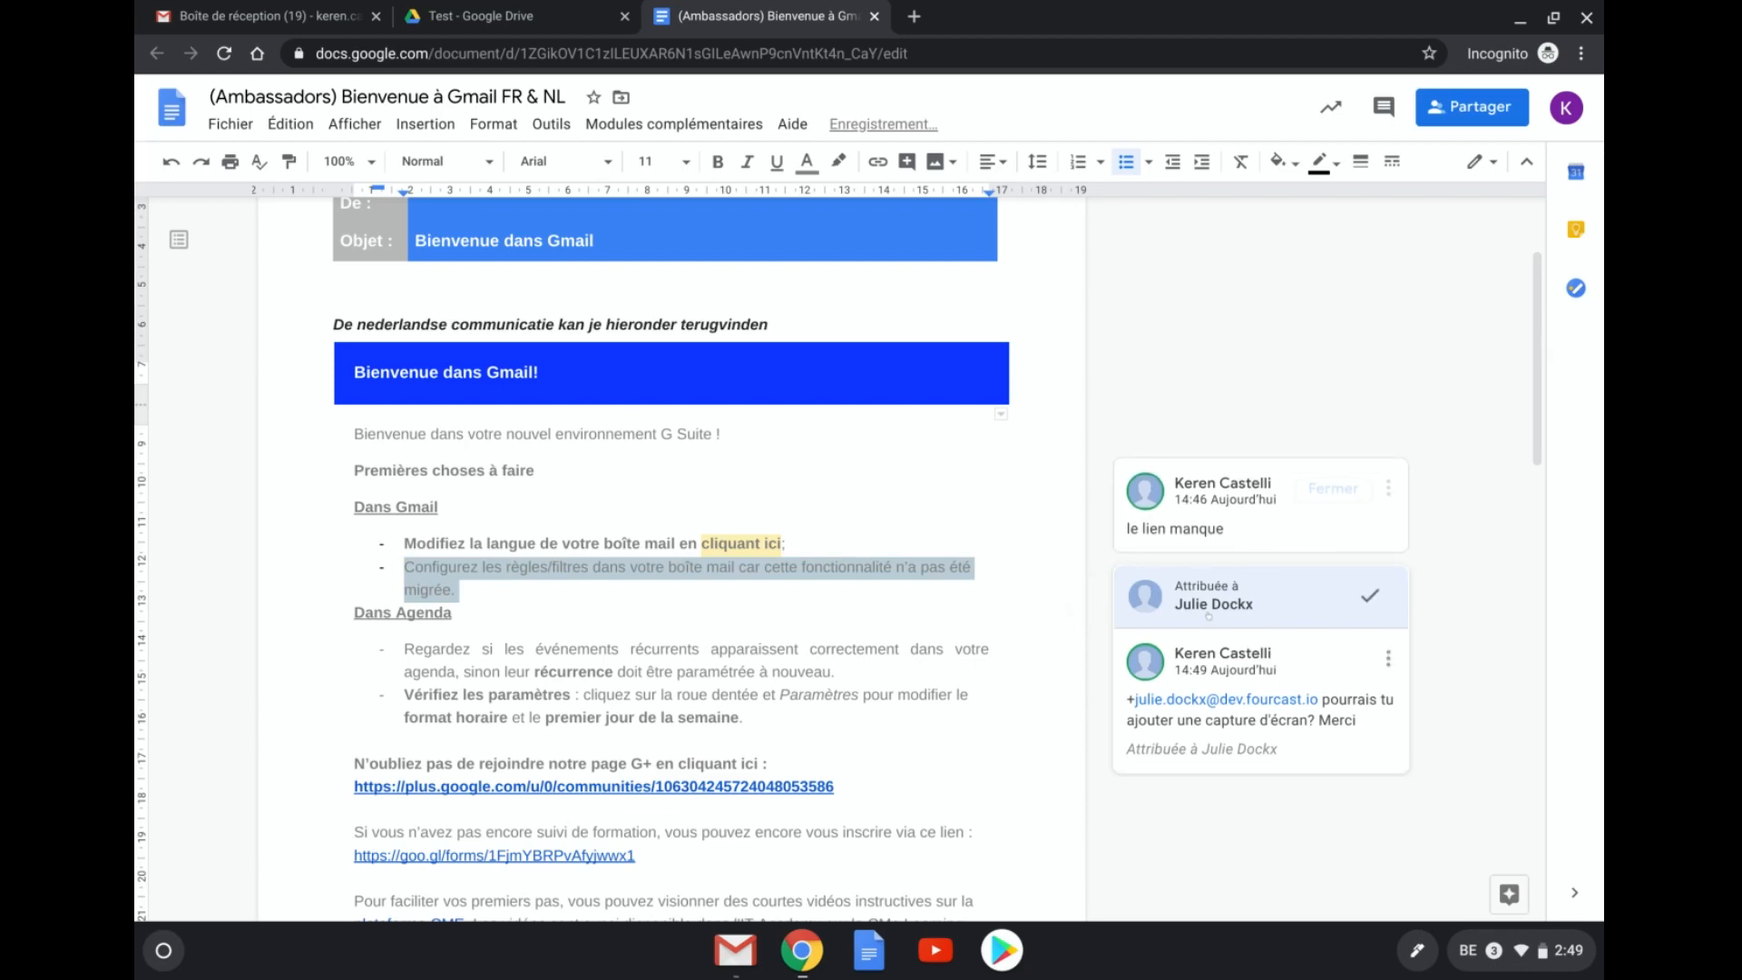
# Step: View the assigned comment's thread and open its reply field, leaving without a reply
pyautogui.click(1242, 481)
pyautogui.click(1161, 584)
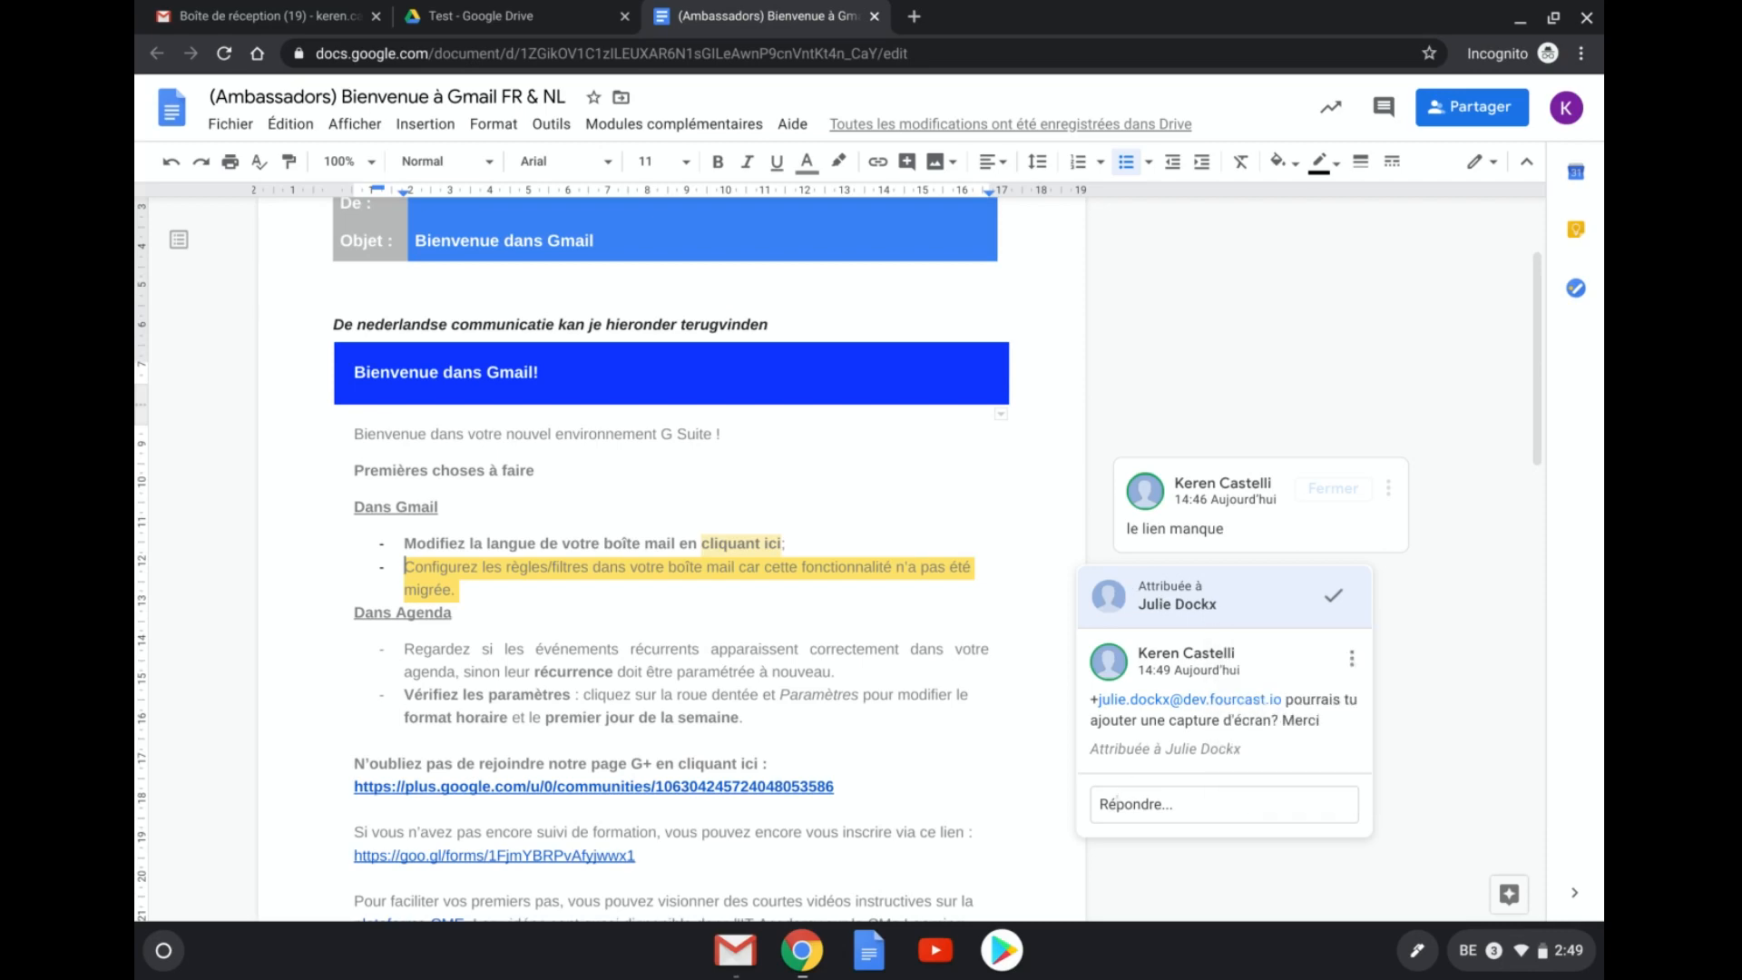
pyautogui.click(1117, 800)
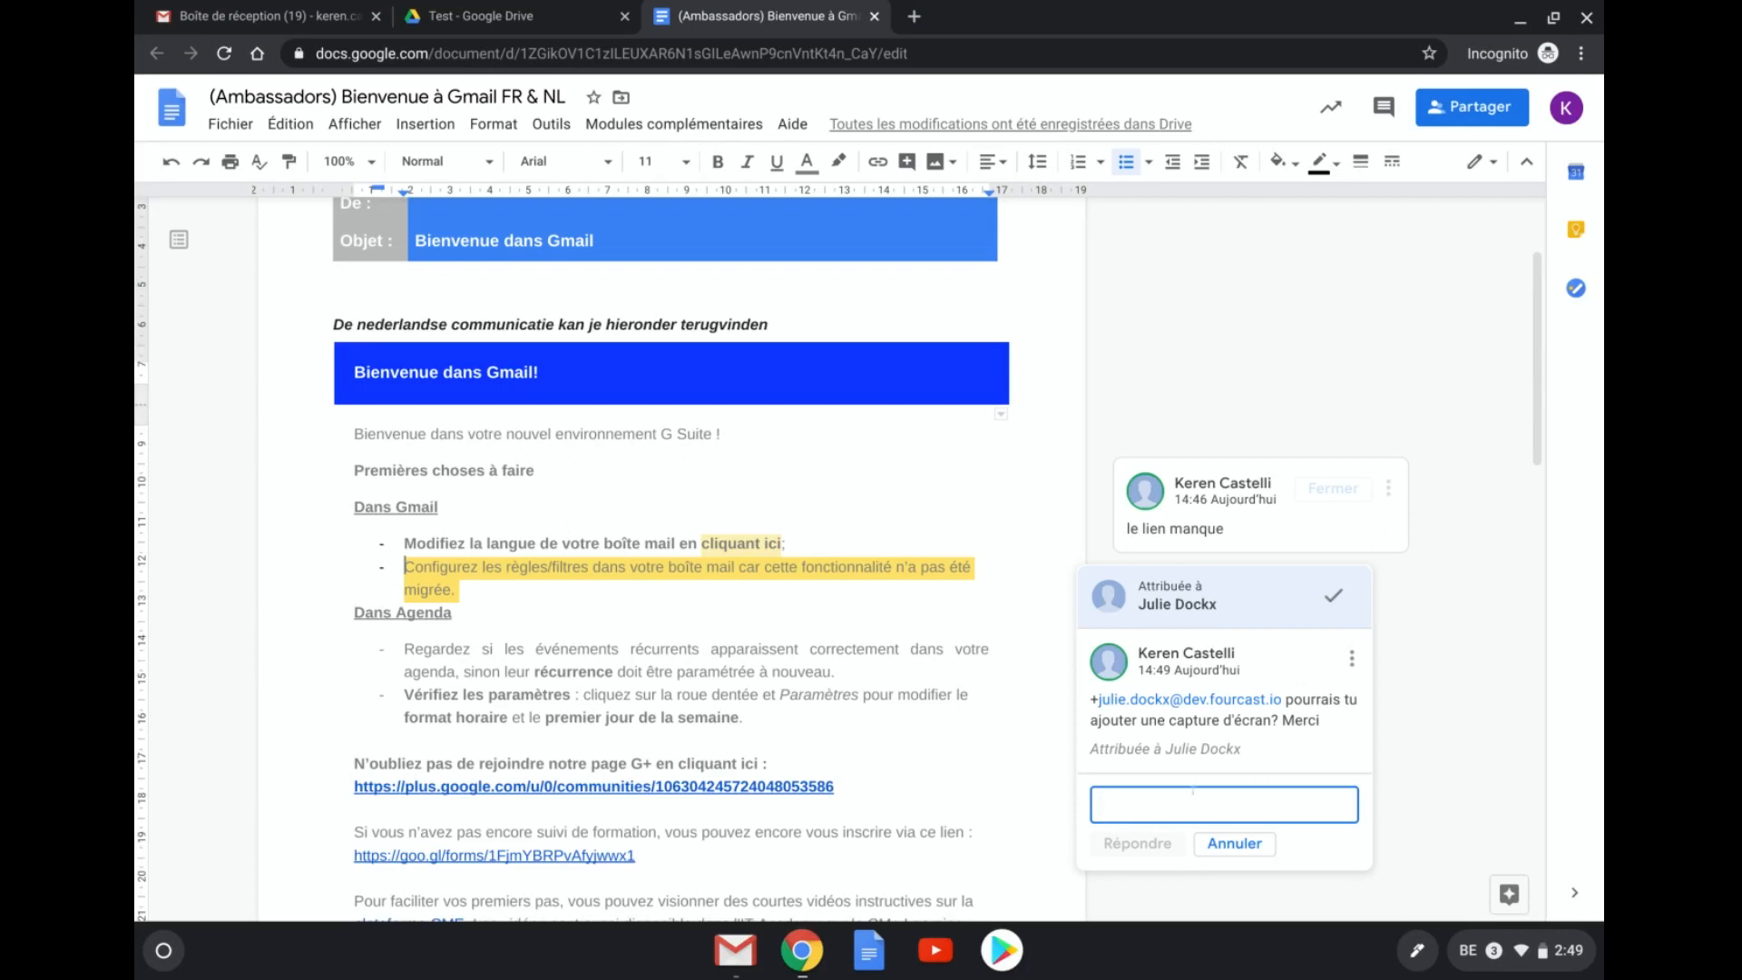
pyautogui.click(1499, 679)
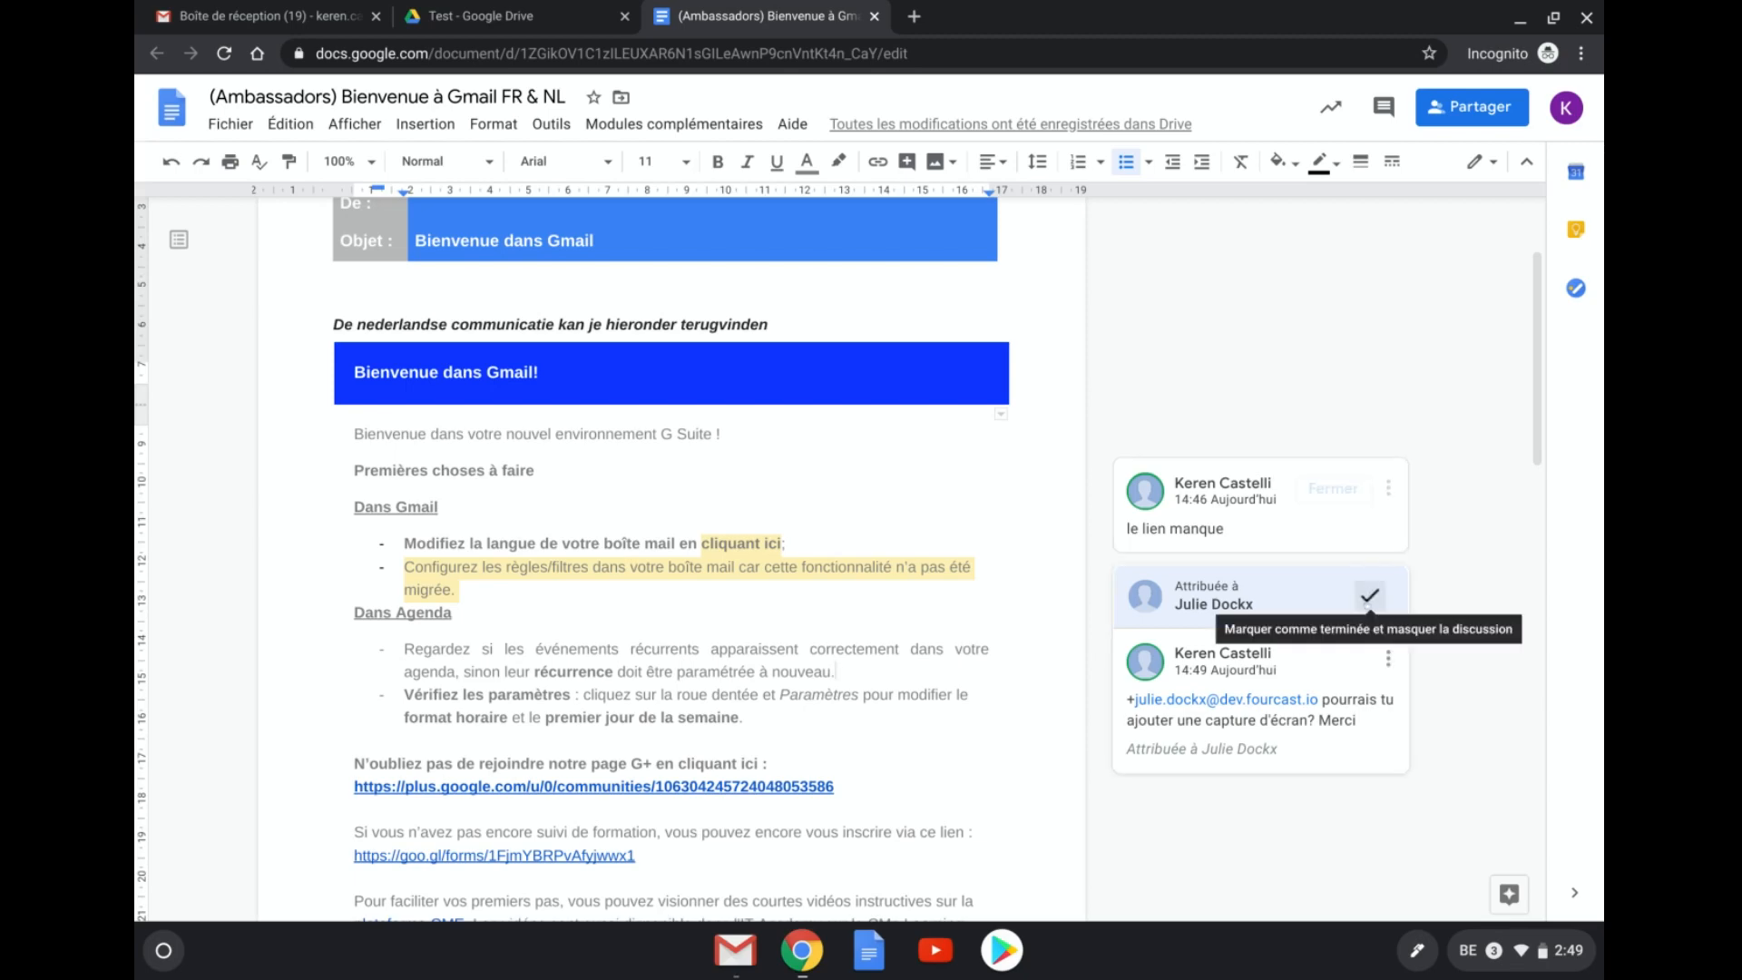
# Step: Mark the assigned screenshot request as done and close the "le lien manque" discussion
pyautogui.click(1370, 597)
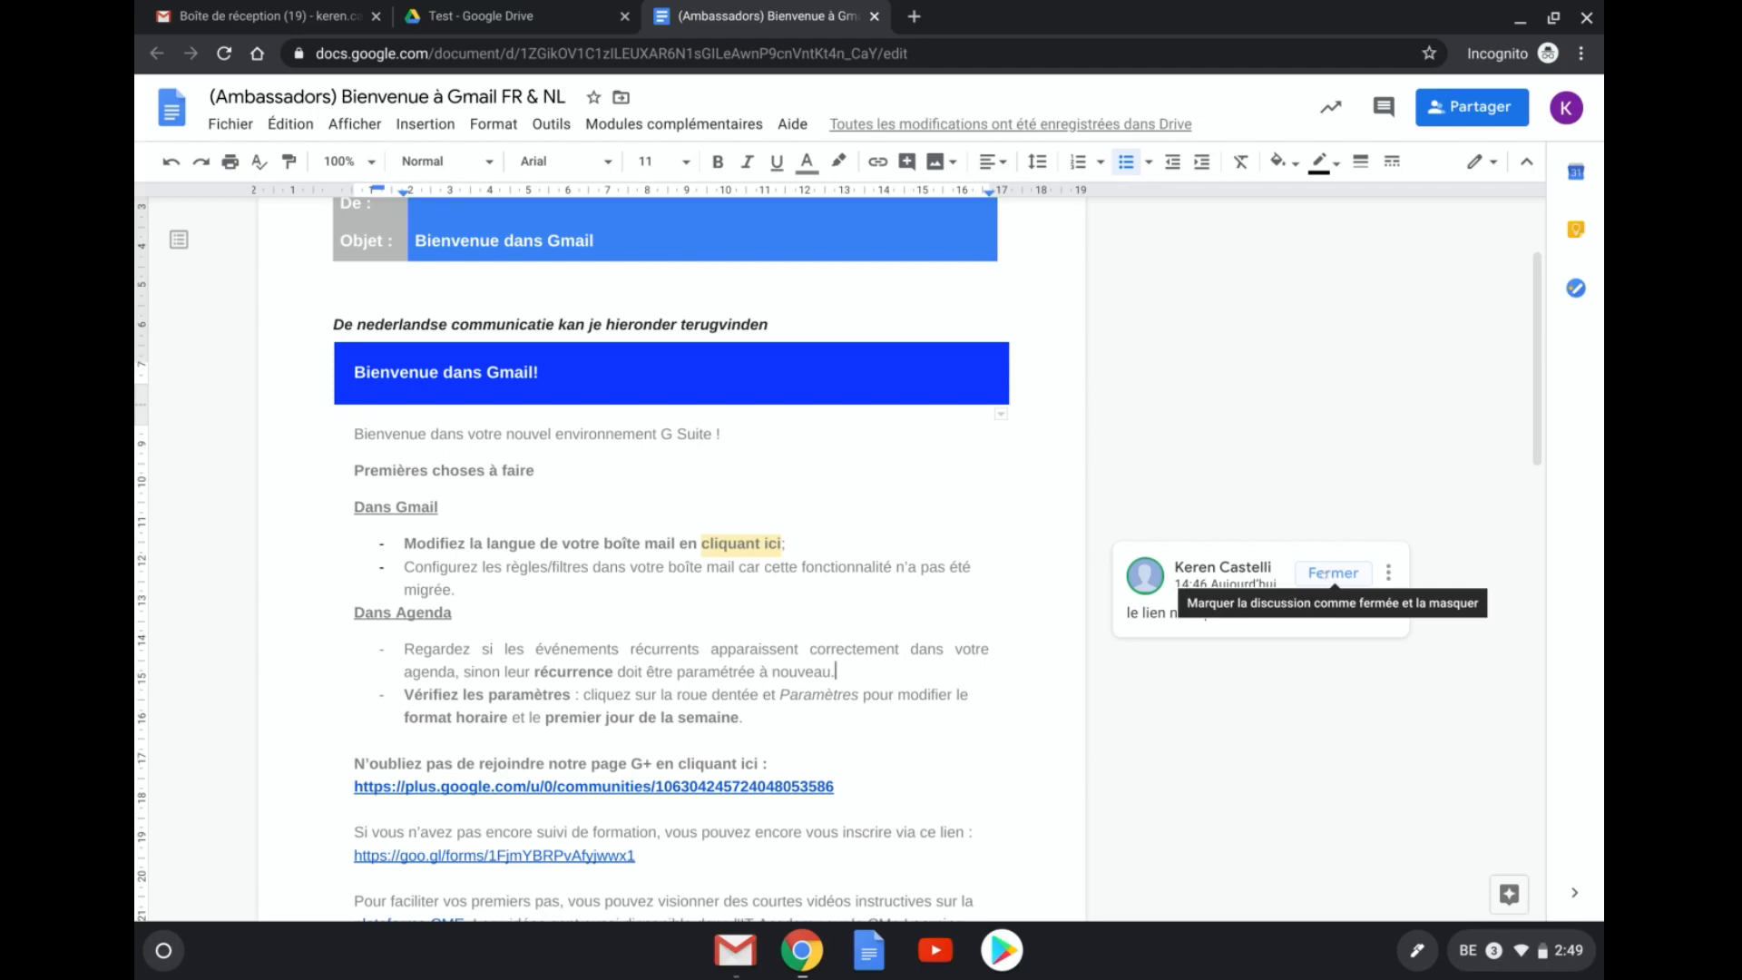
pyautogui.click(1329, 574)
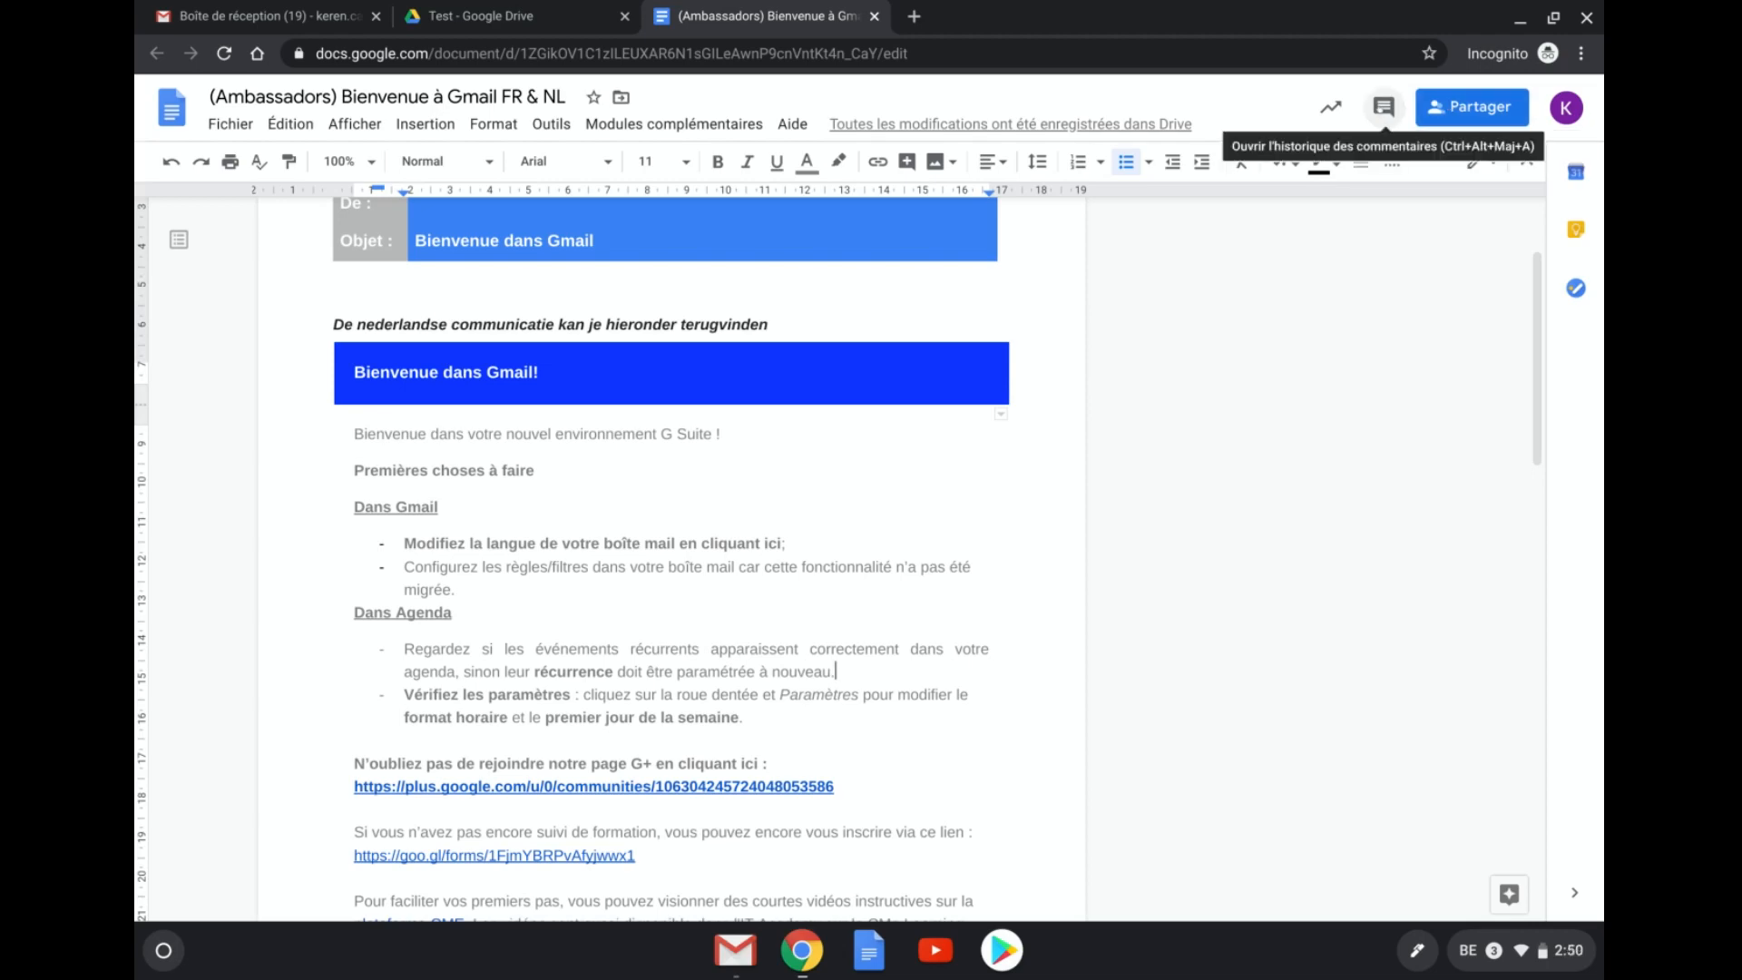
# Step: Review the comment history and reopen the assigned discussion requesting a "capture d'écran"
pyautogui.click(1382, 107)
pyautogui.scroll(-5, 1343, 426)
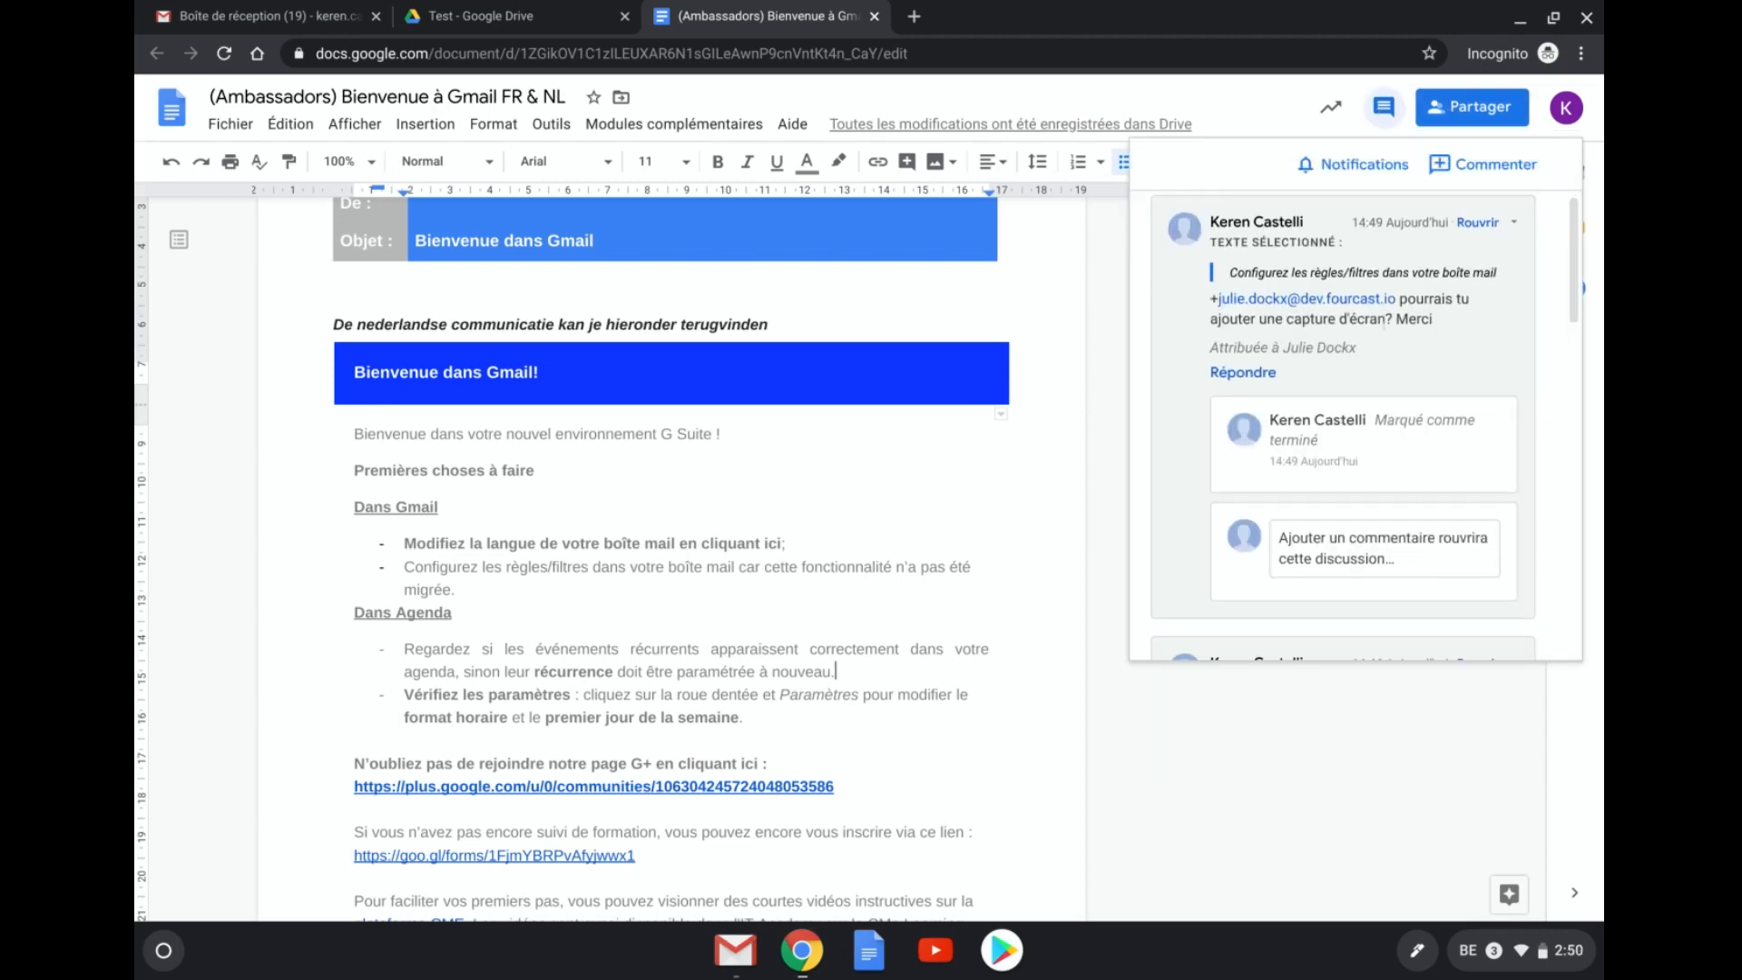
pyautogui.scroll(5, 1343, 426)
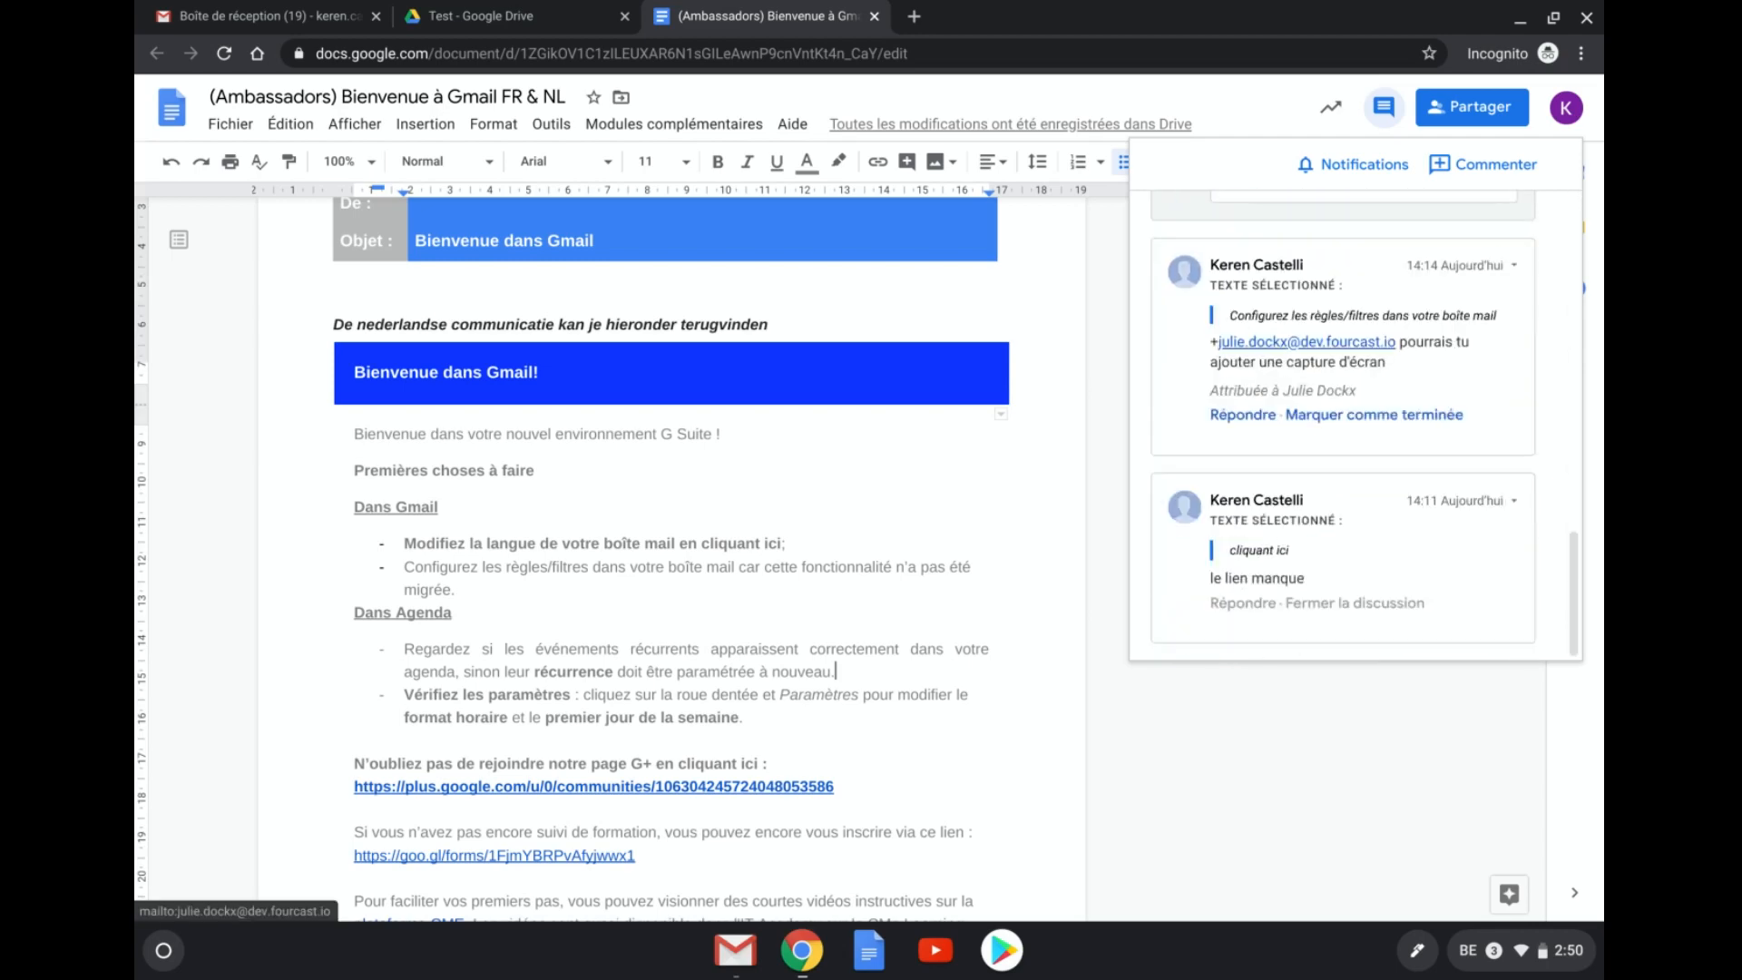
pyautogui.scroll(-3, 1352, 427)
pyautogui.scroll(3, 1351, 426)
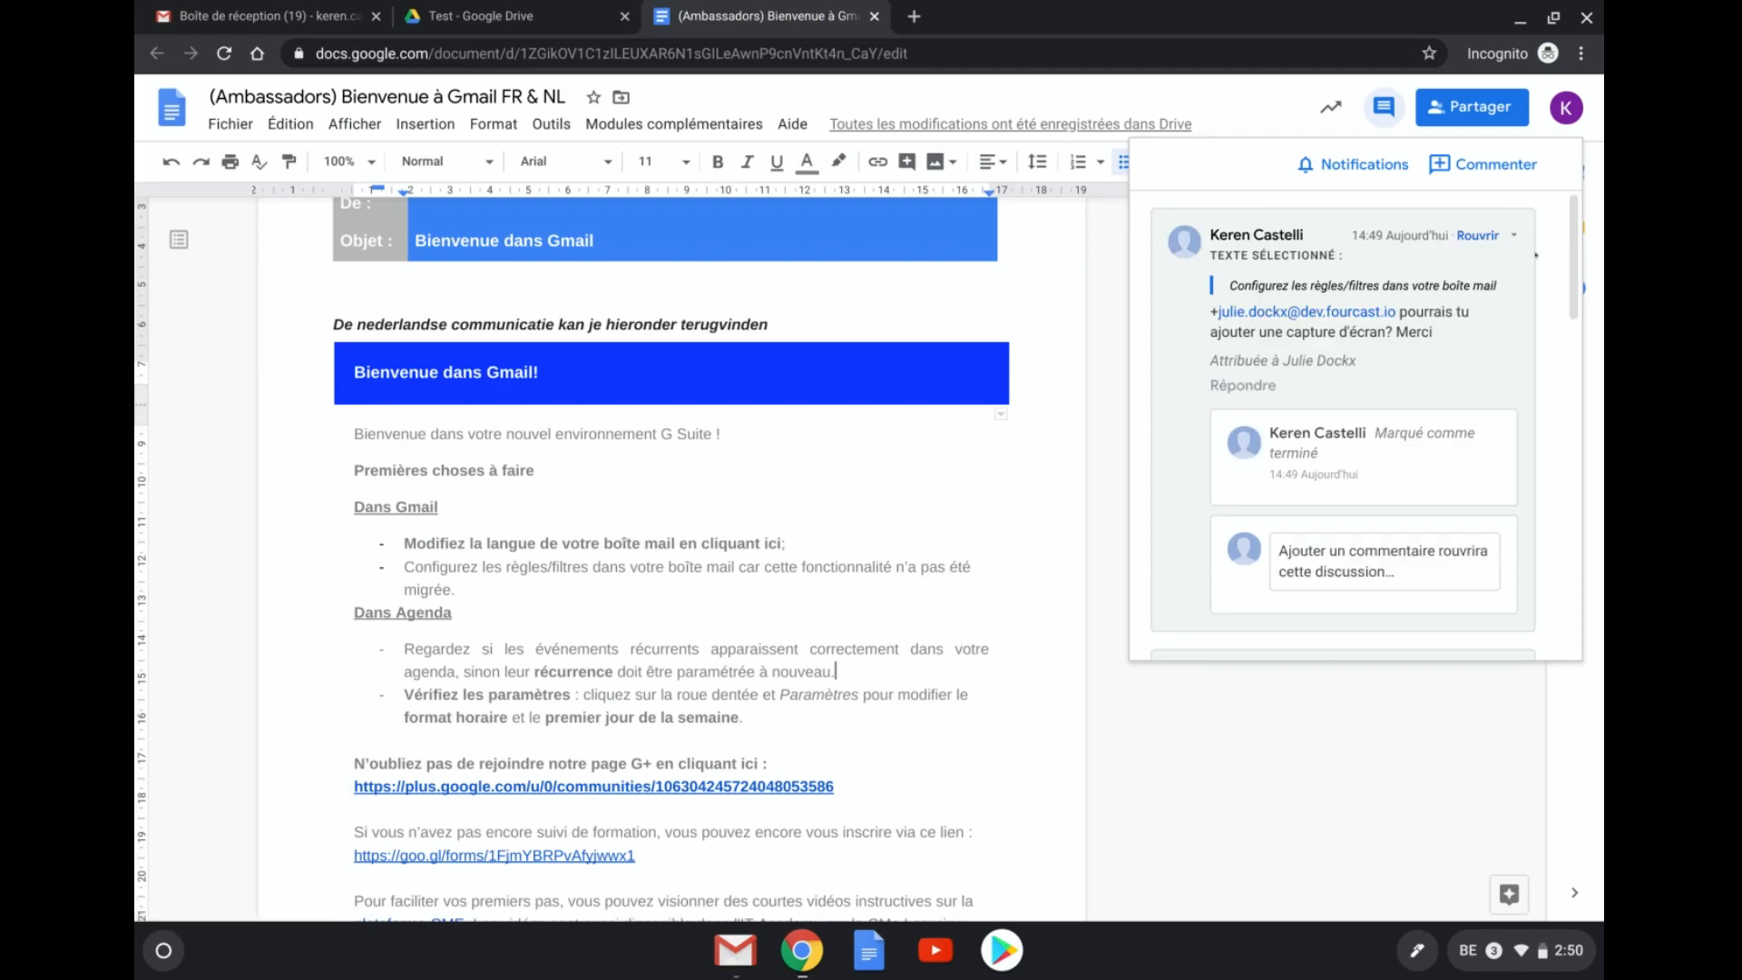
pyautogui.click(1477, 238)
pyautogui.click(1062, 403)
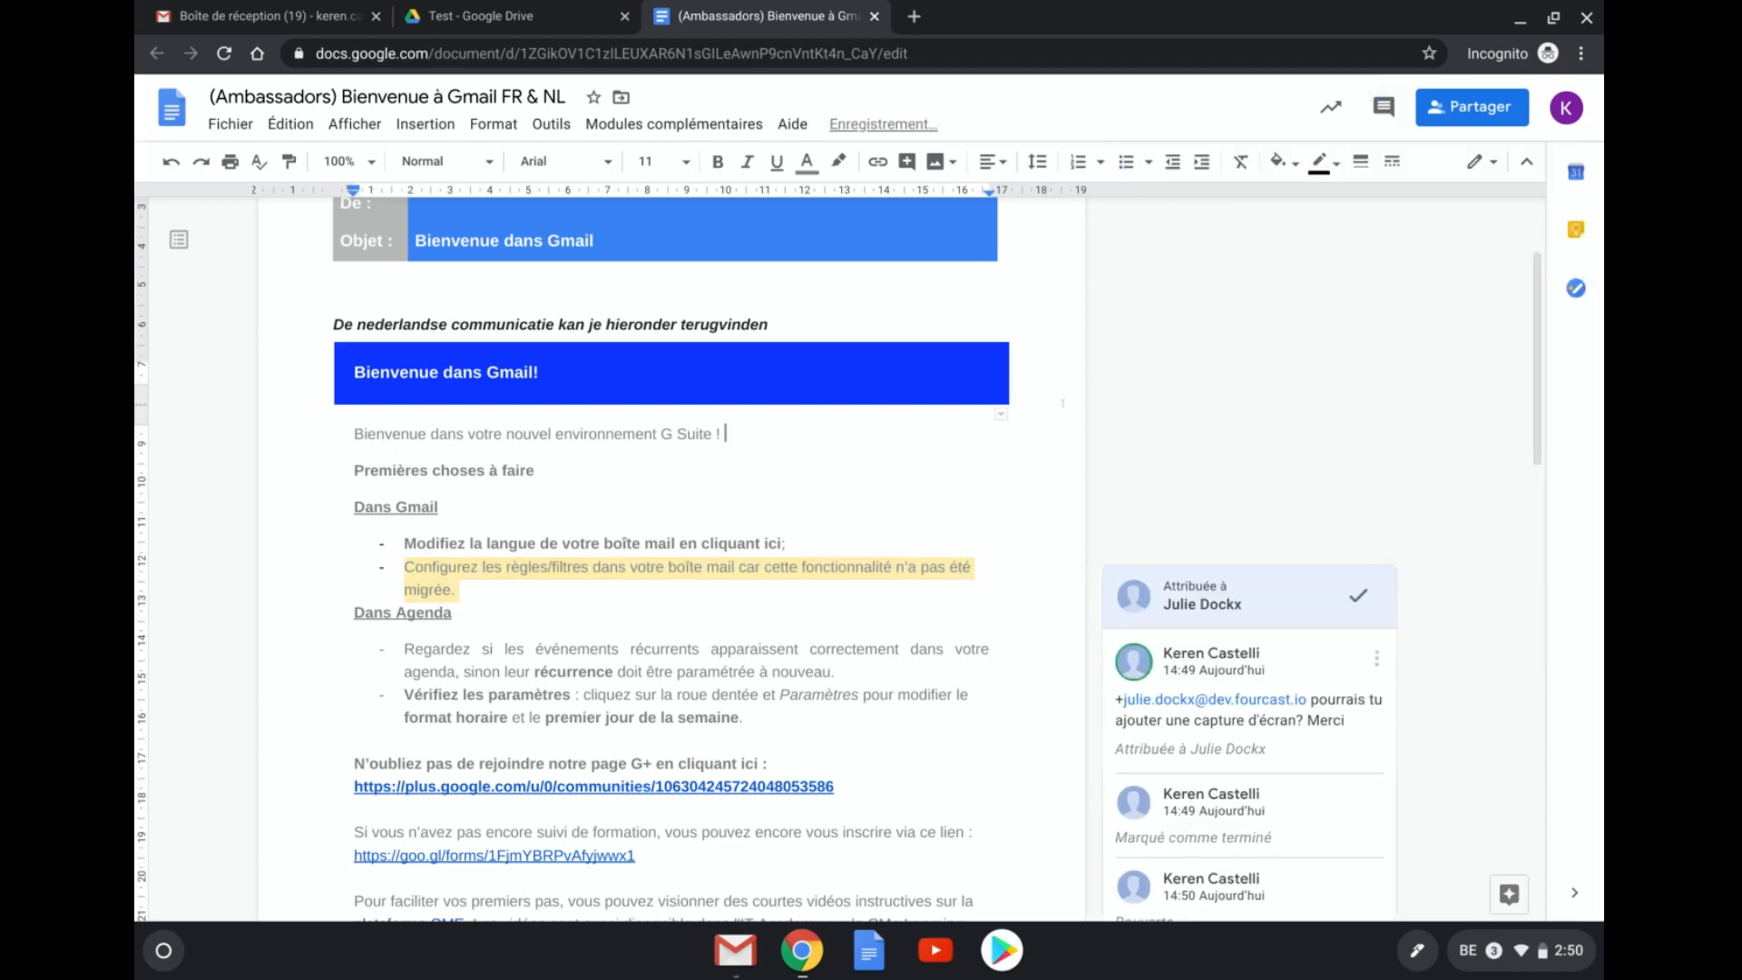
# Step: Review the reopened discussion's thread and open its reply field, leaving without a reply
pyautogui.scroll(-2, 1062, 403)
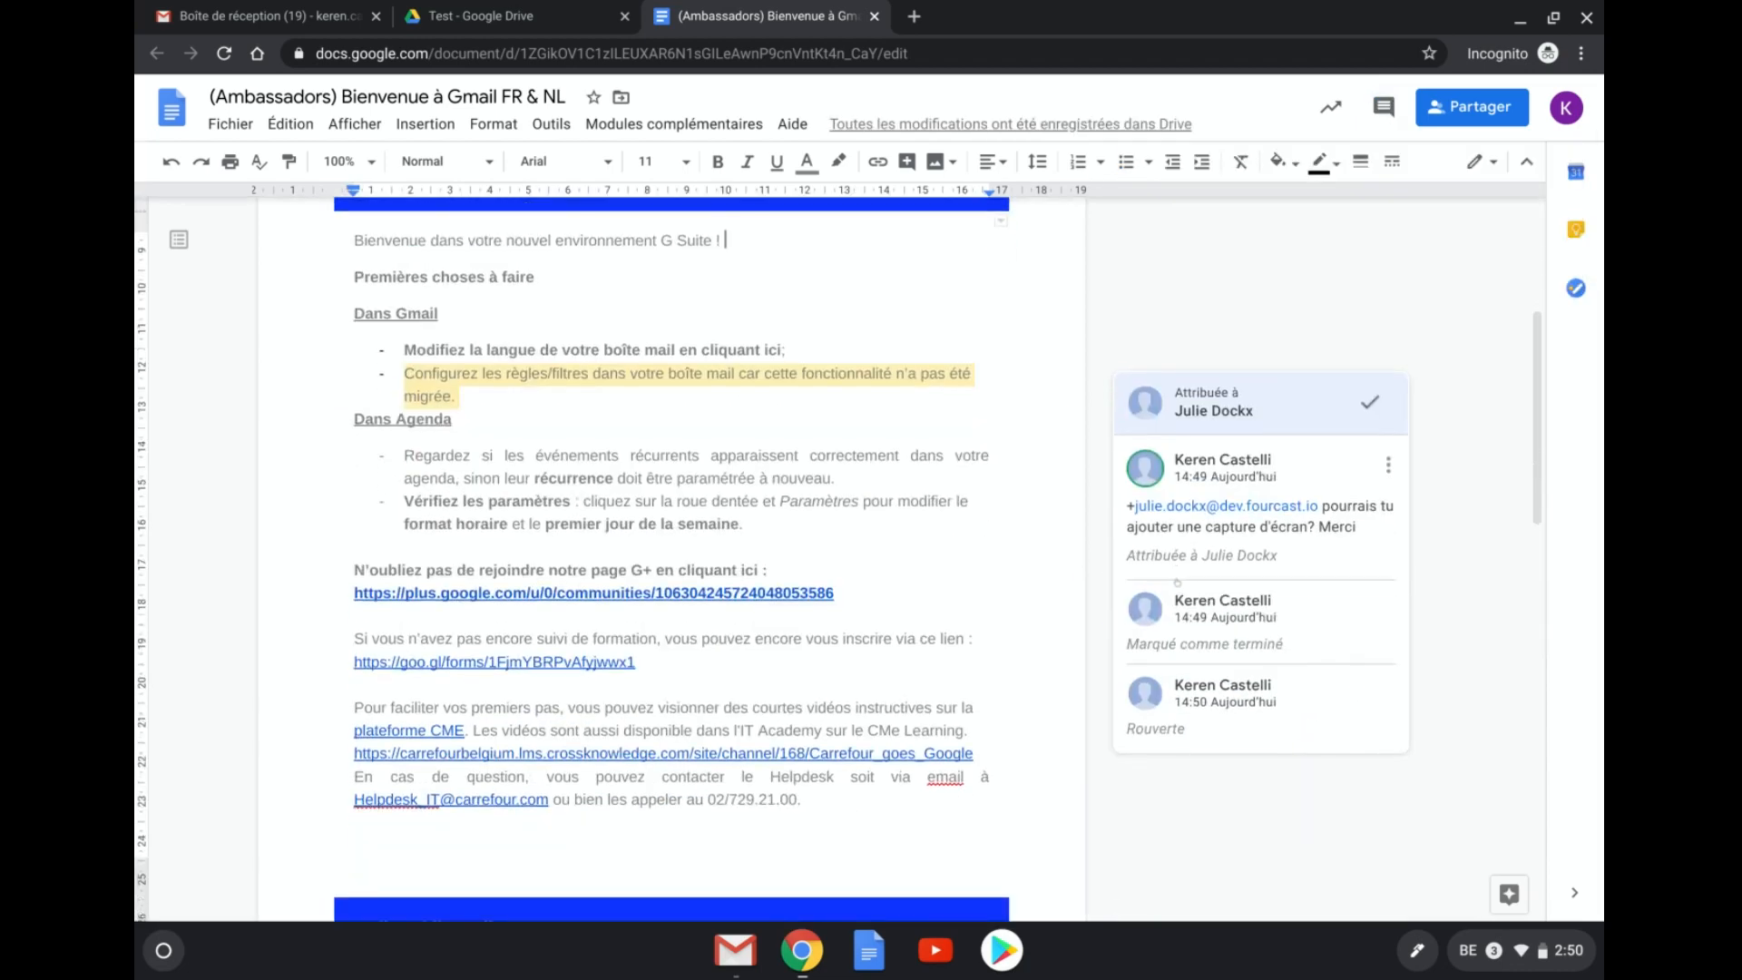
pyautogui.scroll(1, 672, 558)
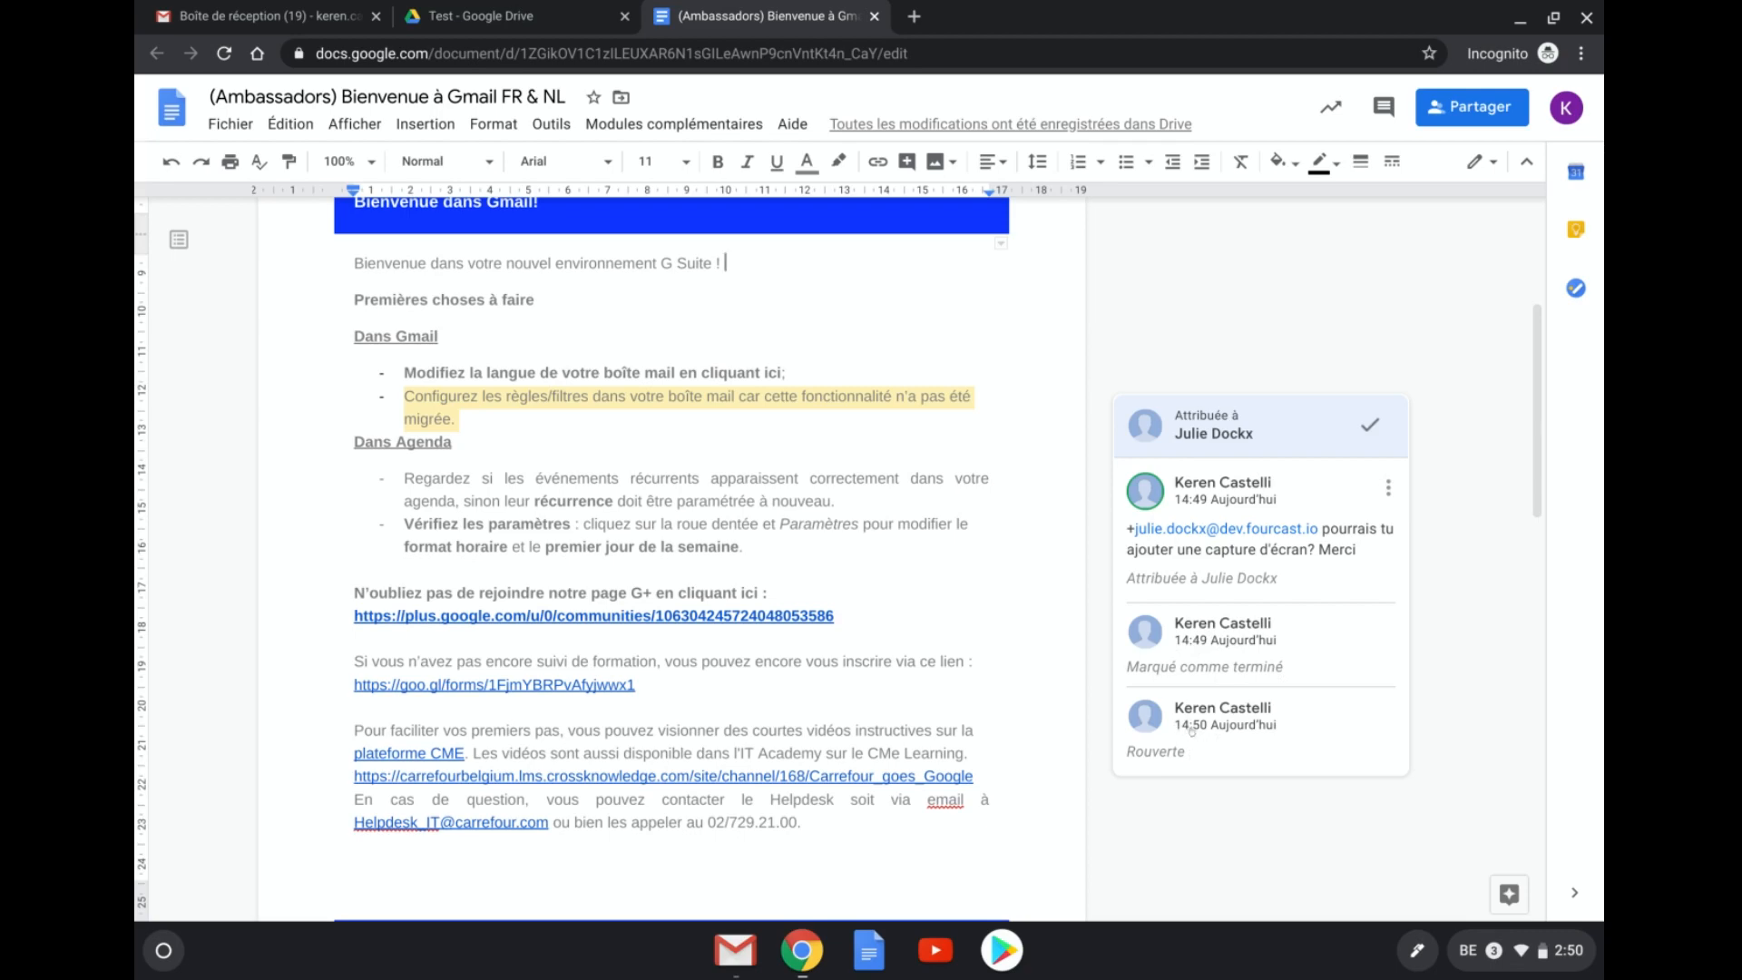
pyautogui.click(1318, 731)
pyautogui.click(1255, 797)
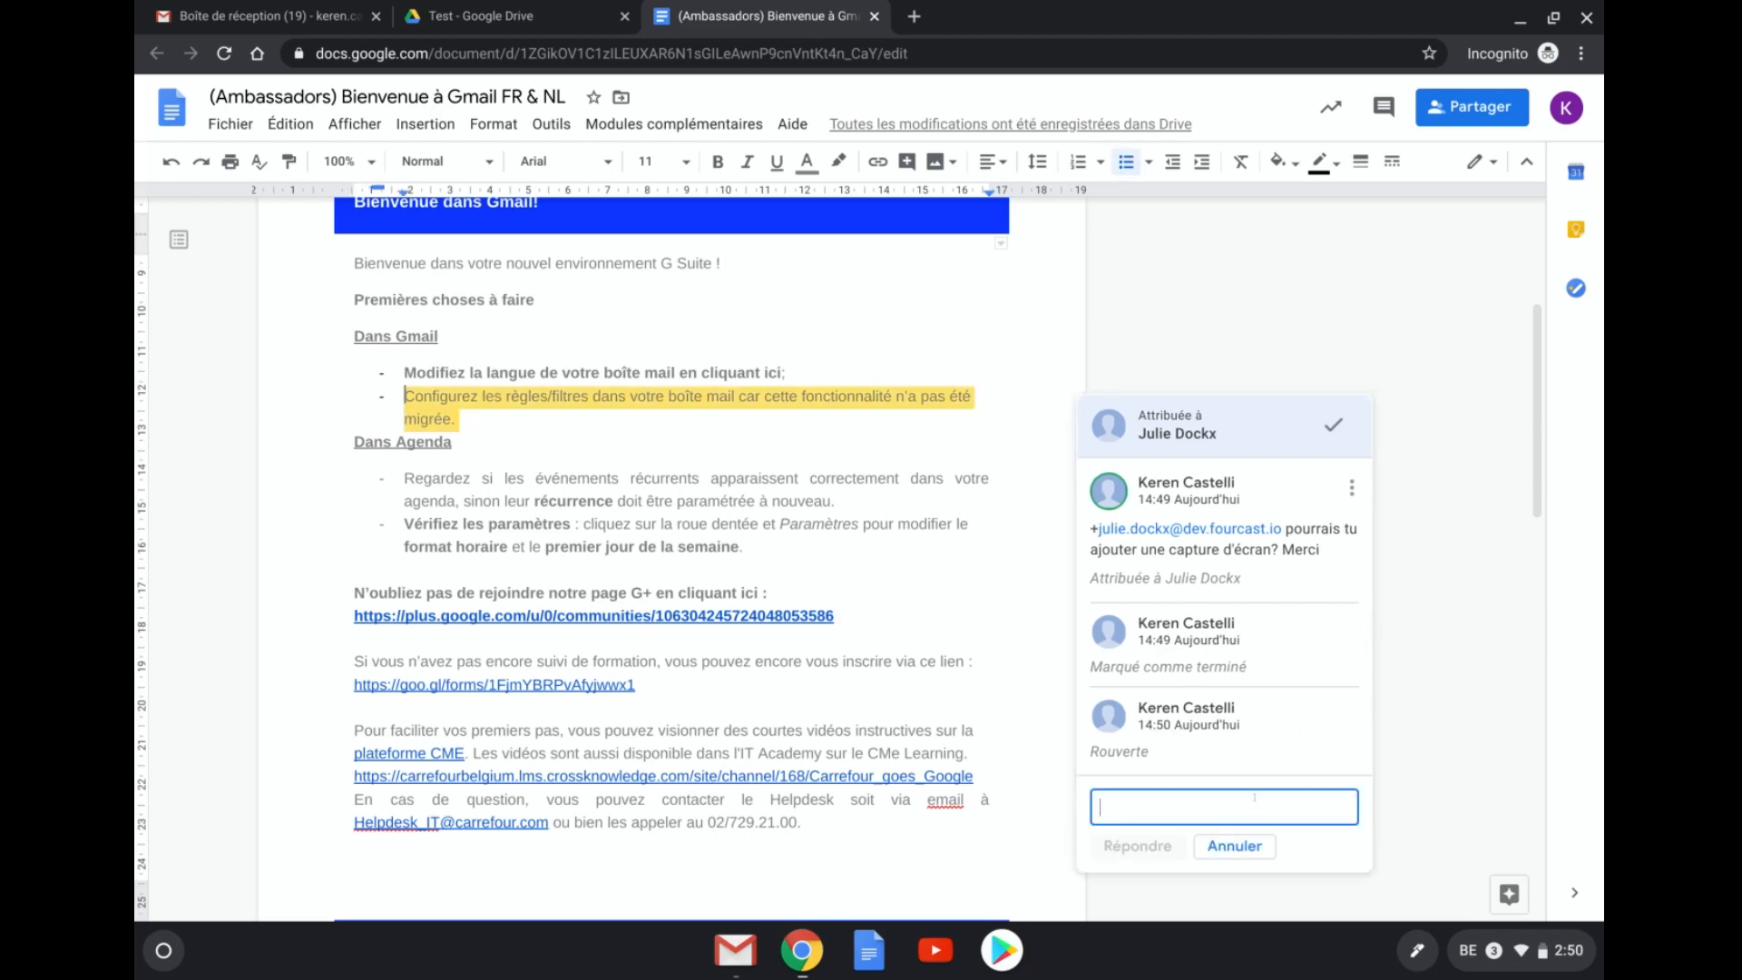
pyautogui.click(1427, 624)
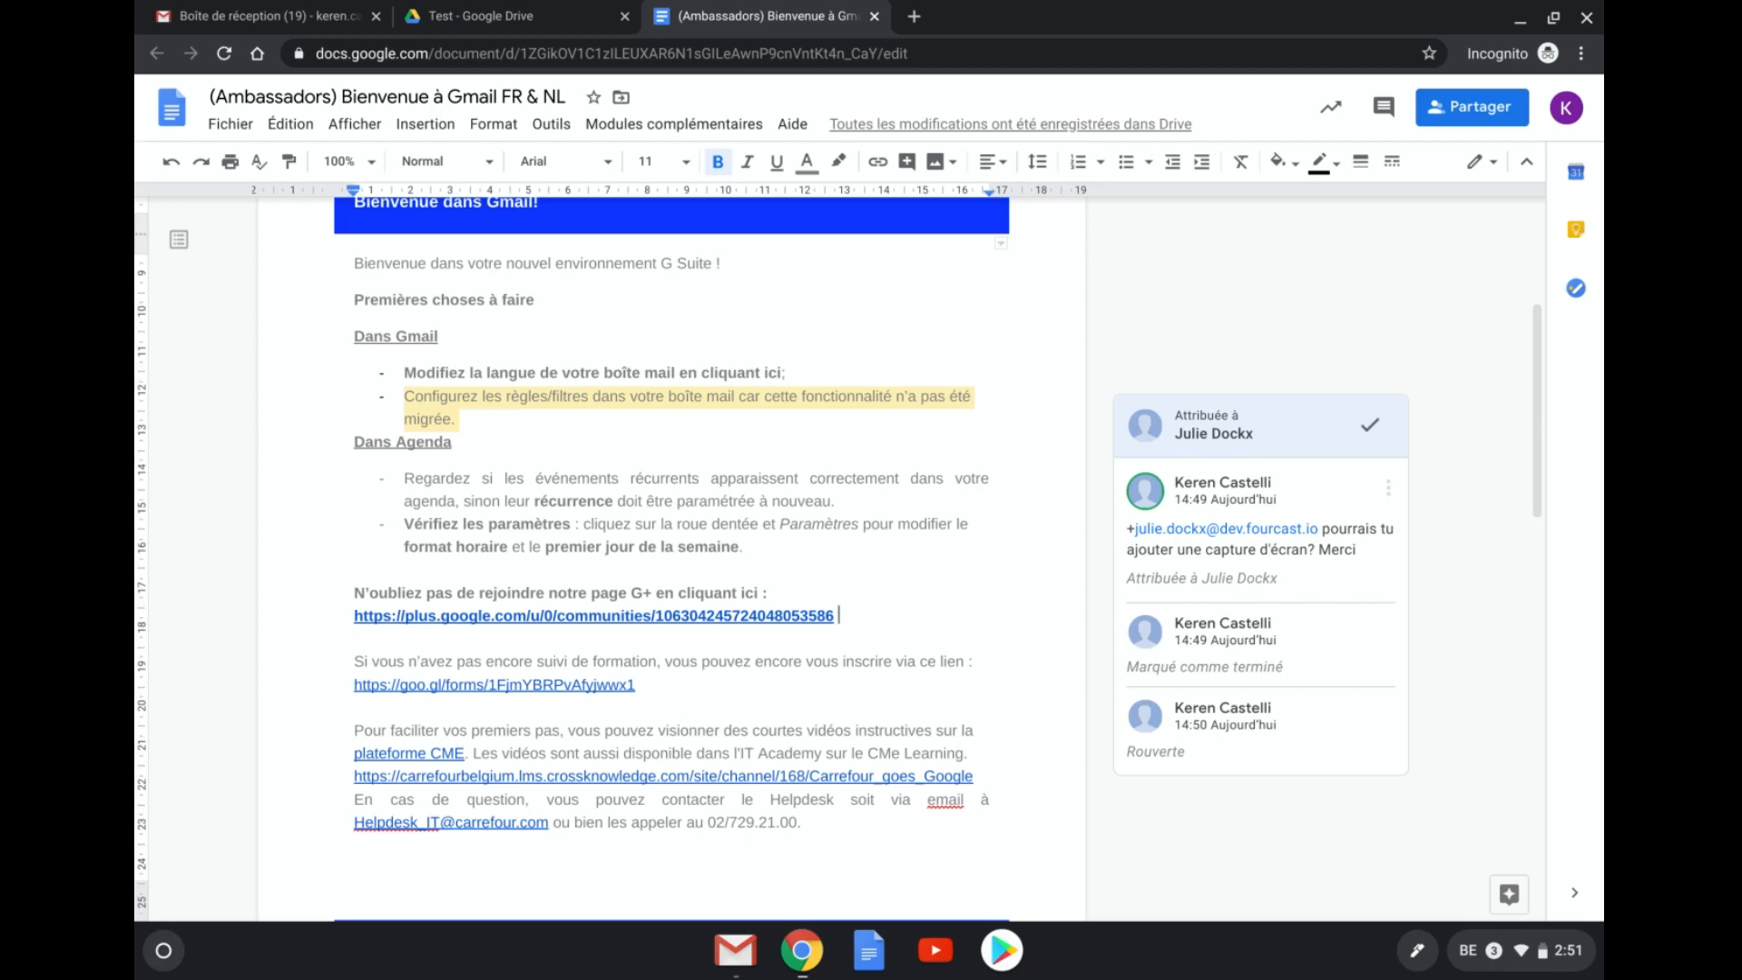
pyautogui.click(836, 501)
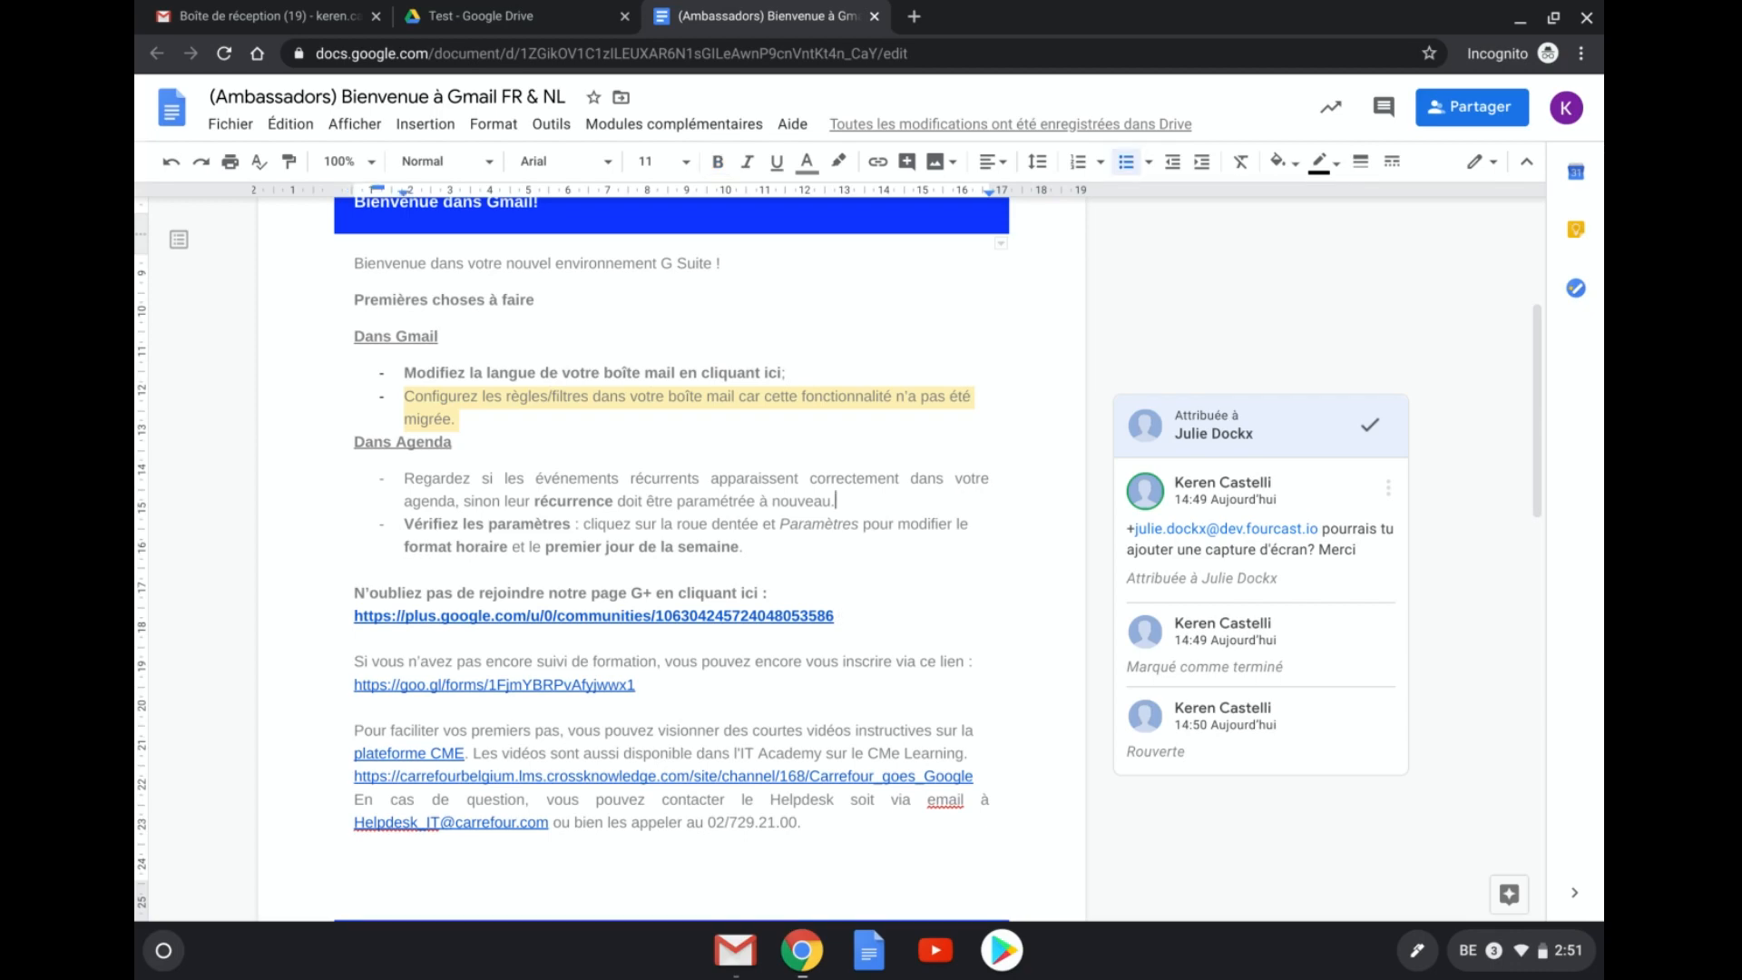